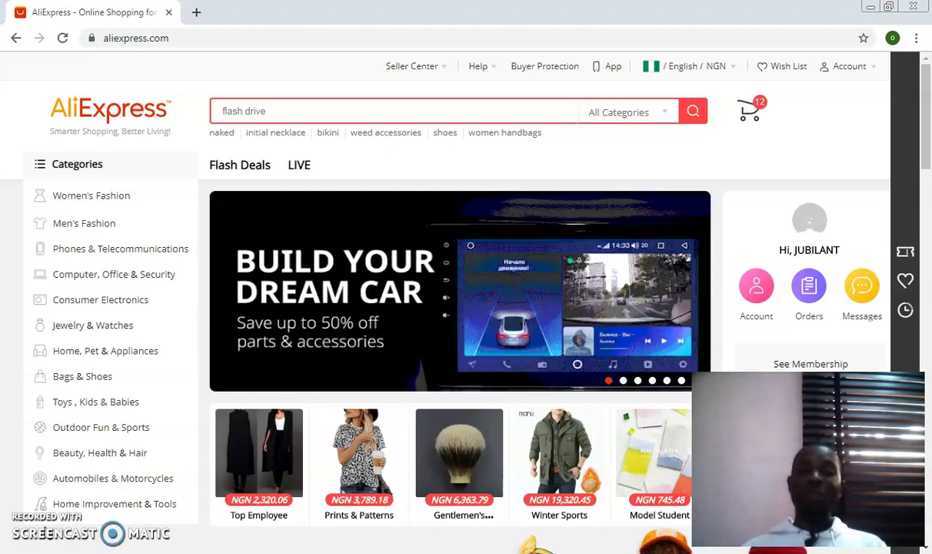
Look over the homepage's promotional banners, Flash Deals, Top Selection and New For You sections
{"action": "scroll", "coordinate": [422, 287], "scroll_direction": "down", "scroll_amount": 10}
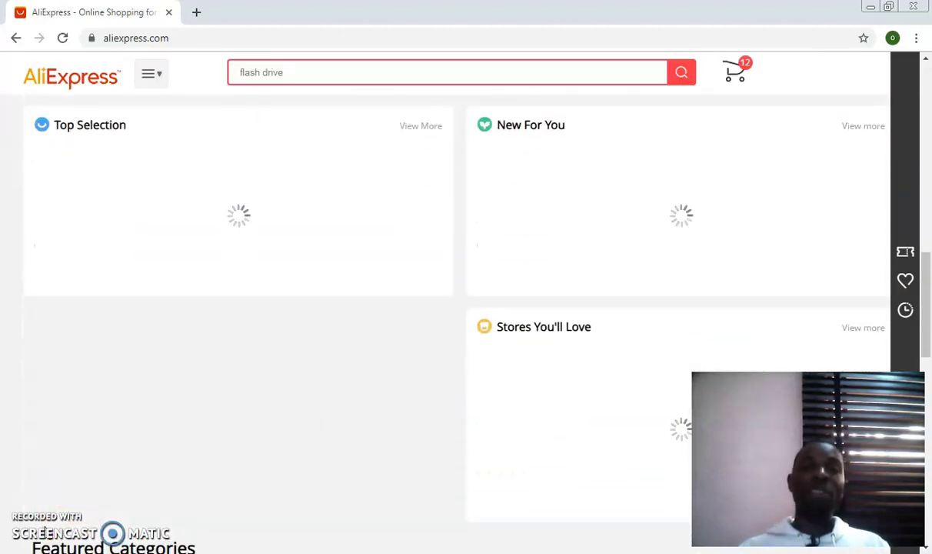
{"action": "scroll", "coordinate": [451, 308], "scroll_direction": "up", "scroll_amount": 6}
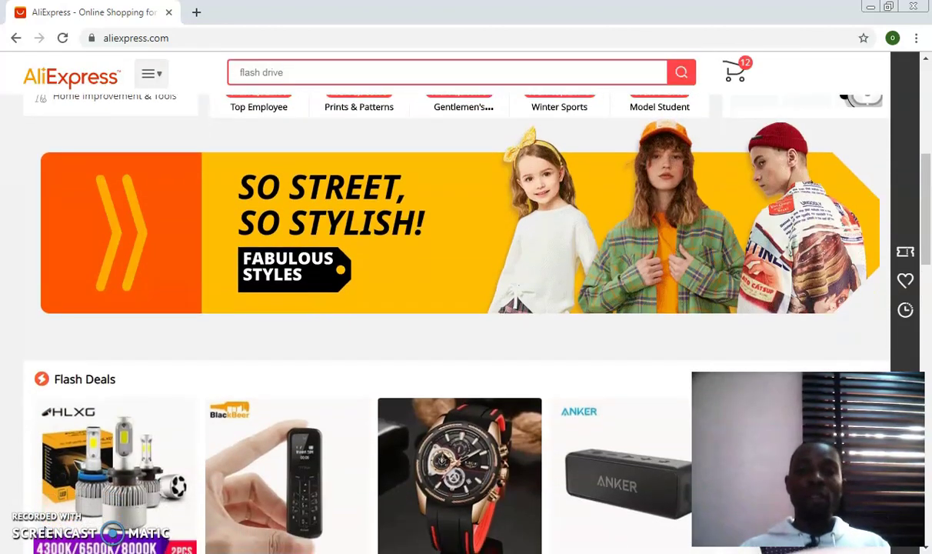
{"action": "scroll", "coordinate": [456, 323], "scroll_direction": "down", "scroll_amount": 3}
{"action": "scroll", "coordinate": [454, 308], "scroll_direction": "up", "scroll_amount": 7}
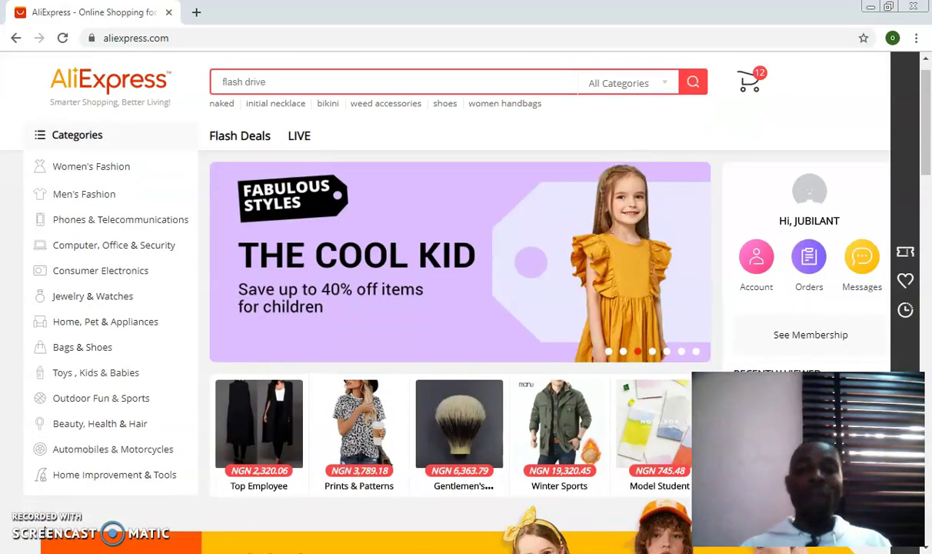
{"action": "scroll", "coordinate": [454, 308], "scroll_direction": "down", "scroll_amount": 5}
{"action": "scroll", "coordinate": [454, 308], "scroll_direction": "down", "scroll_amount": 4}
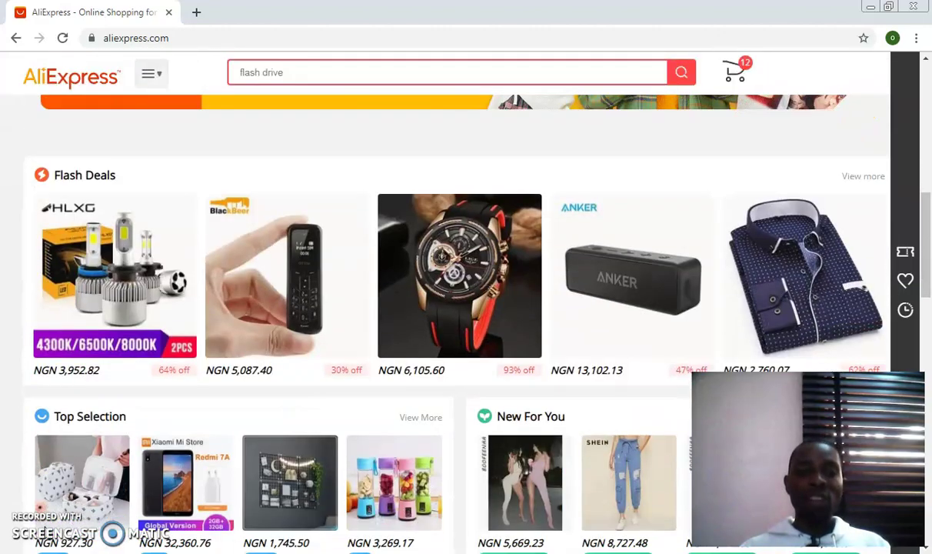
{"action": "scroll", "coordinate": [453, 308], "scroll_direction": "down", "scroll_amount": 2}
{"action": "scroll", "coordinate": [454, 307], "scroll_direction": "up", "scroll_amount": 10}
{"action": "scroll", "coordinate": [454, 308], "scroll_direction": "up", "scroll_amount": 1}
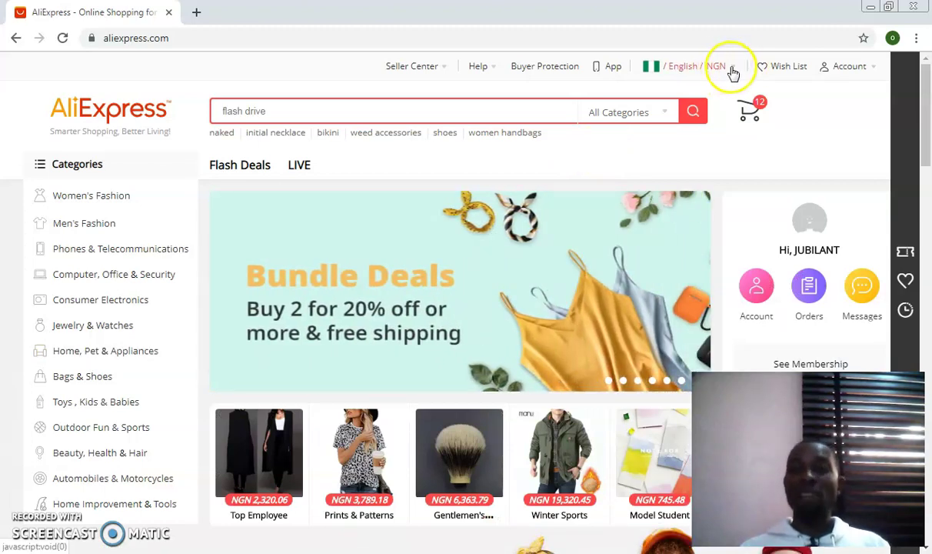
Review the ship-to country, language and currency settings without changing them
{"action": "left_click", "coordinate": [734, 73]}
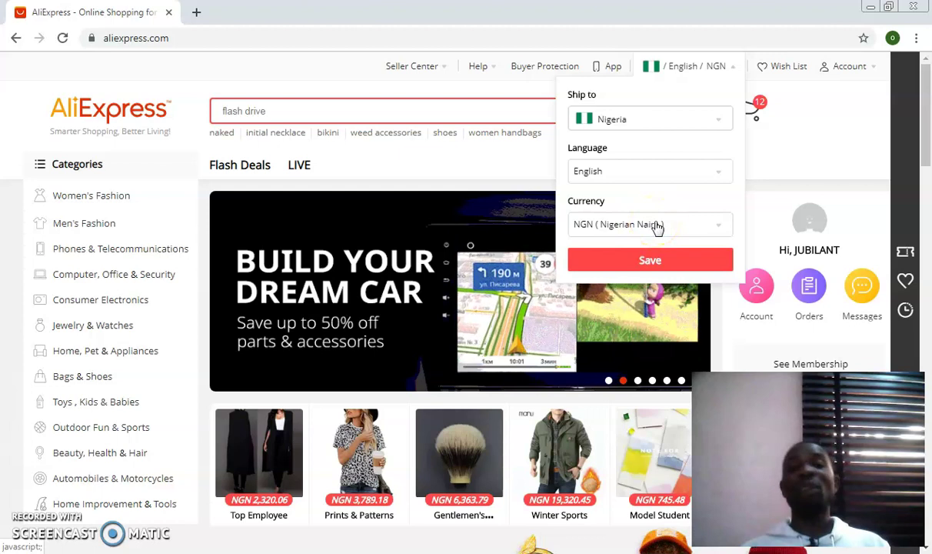
{"action": "left_click", "coordinate": [657, 225]}
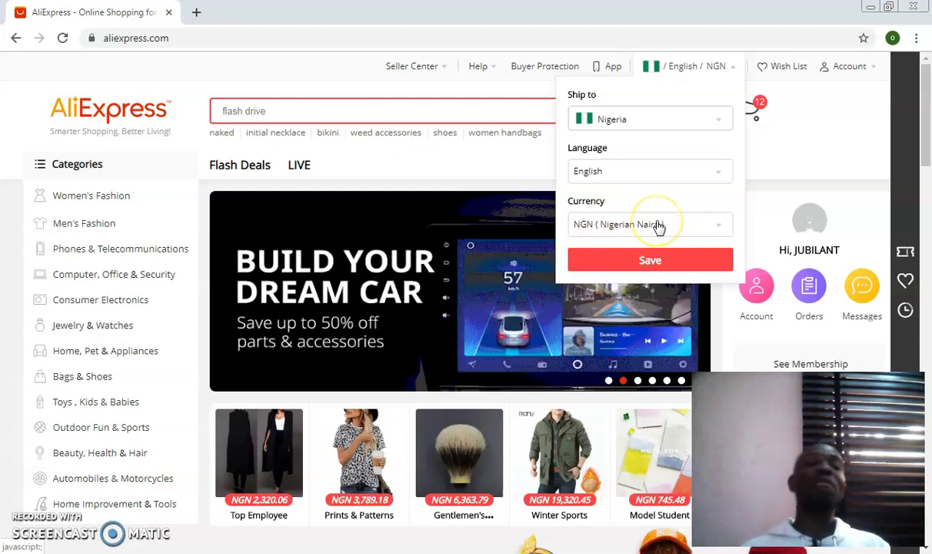
{"action": "left_click", "coordinate": [611, 108]}
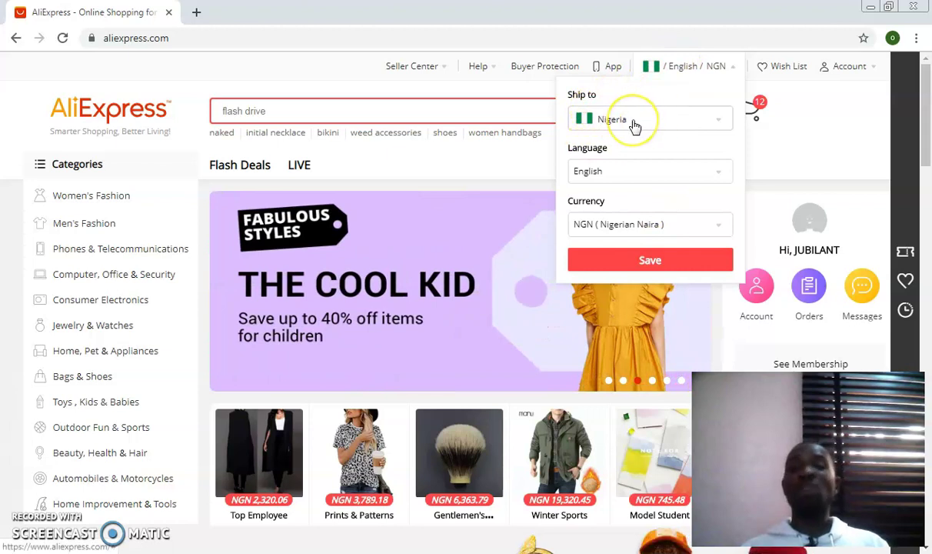
{"action": "left_click", "coordinate": [632, 125]}
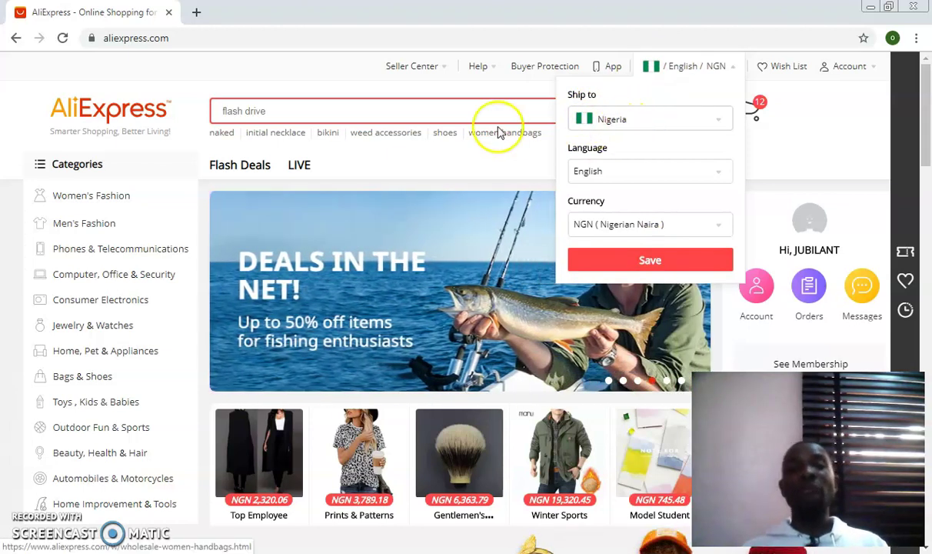
{"action": "left_click", "coordinate": [316, 70]}
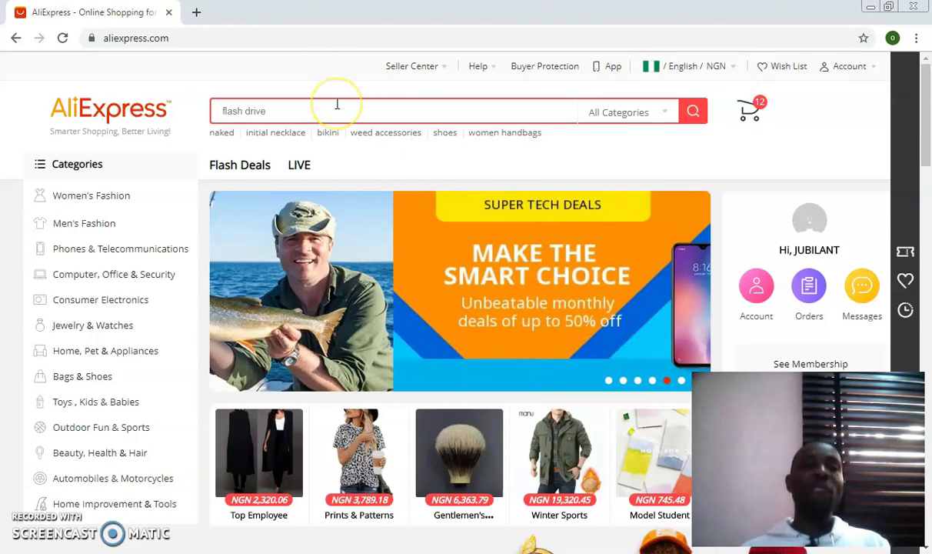
Open the Mechanical Watches category under Men's Watches in Jewelry & Watches
{"action": "scroll", "coordinate": [336, 104], "scroll_direction": "down", "scroll_amount": 2}
{"action": "scroll", "coordinate": [338, 110], "scroll_direction": "down", "scroll_amount": 6}
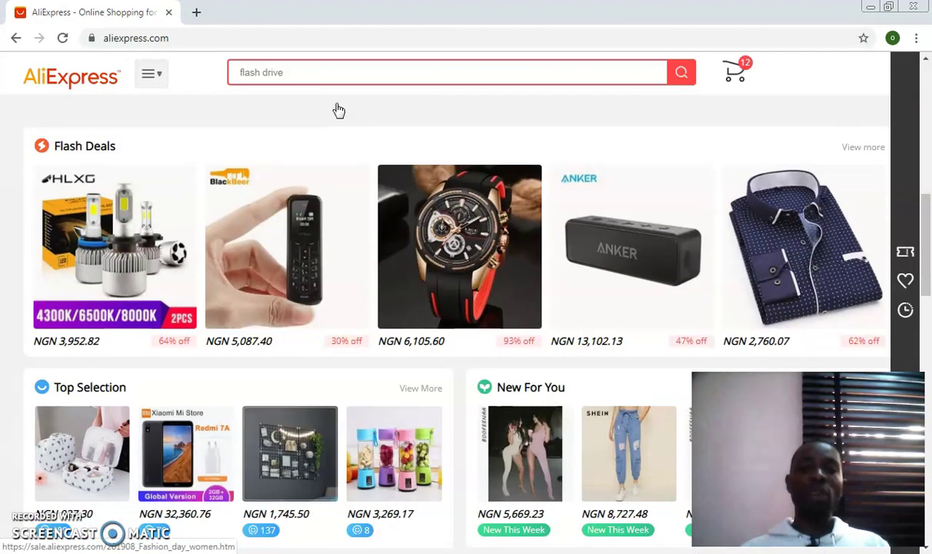
{"action": "scroll", "coordinate": [339, 110], "scroll_direction": "up", "scroll_amount": 8}
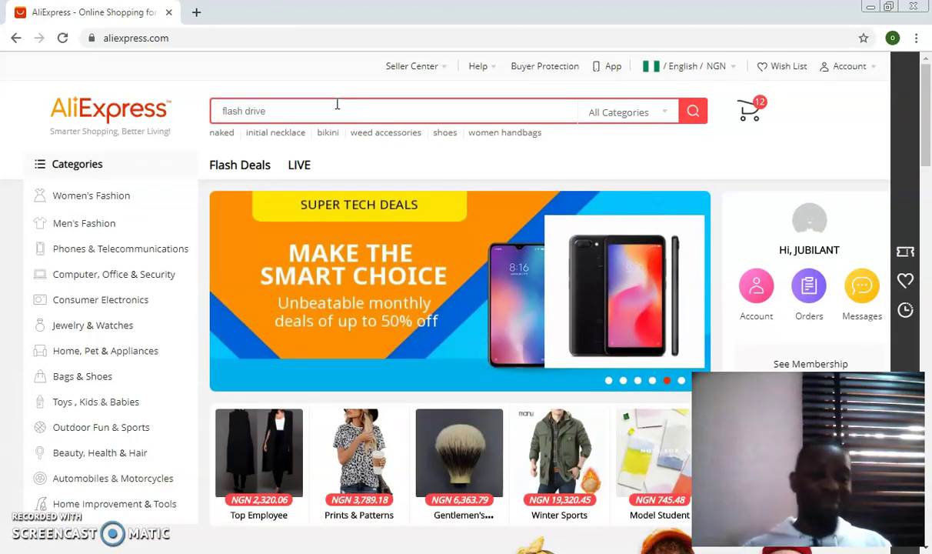
{"action": "scroll", "coordinate": [337, 105], "scroll_direction": "down", "scroll_amount": 1}
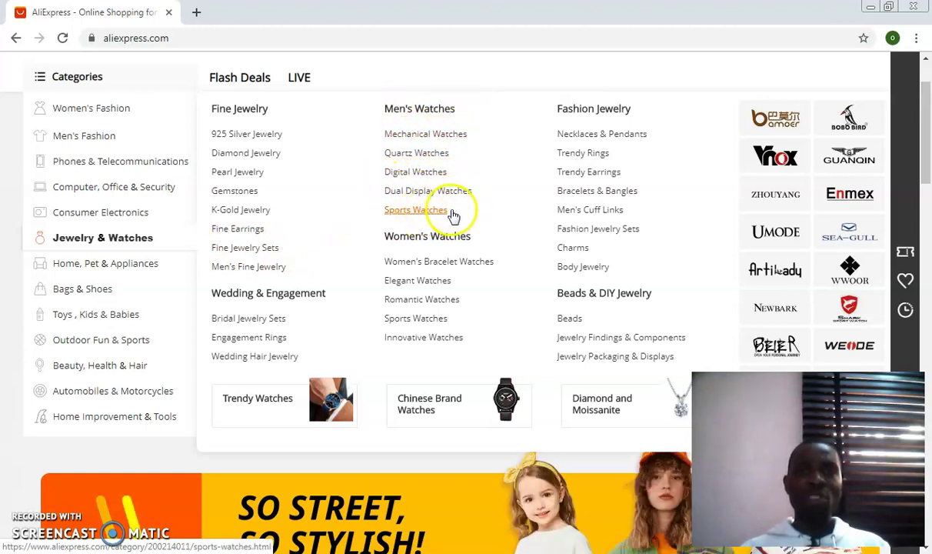
{"action": "left_click", "coordinate": [424, 136]}
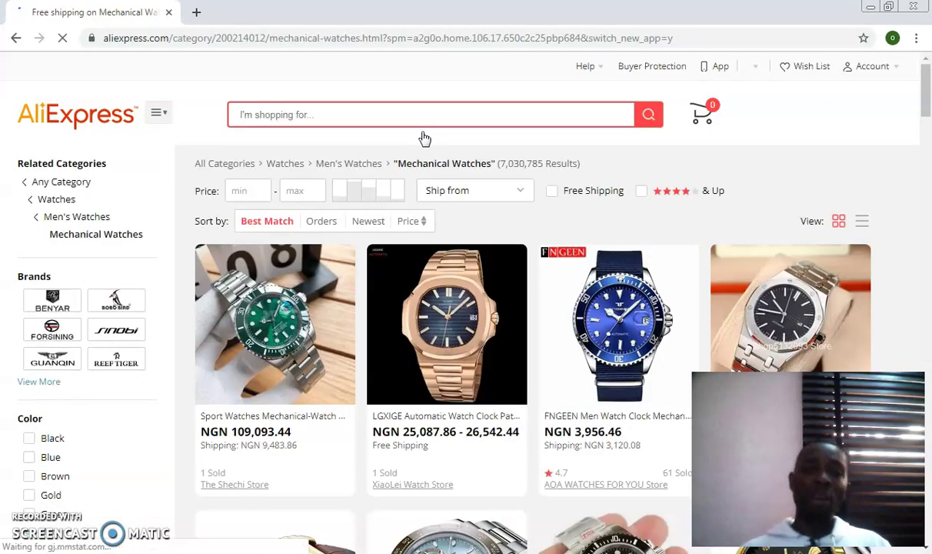
Limit the mechanical watch listings to items with free shipping
{"action": "scroll", "coordinate": [424, 138], "scroll_direction": "down", "scroll_amount": 2}
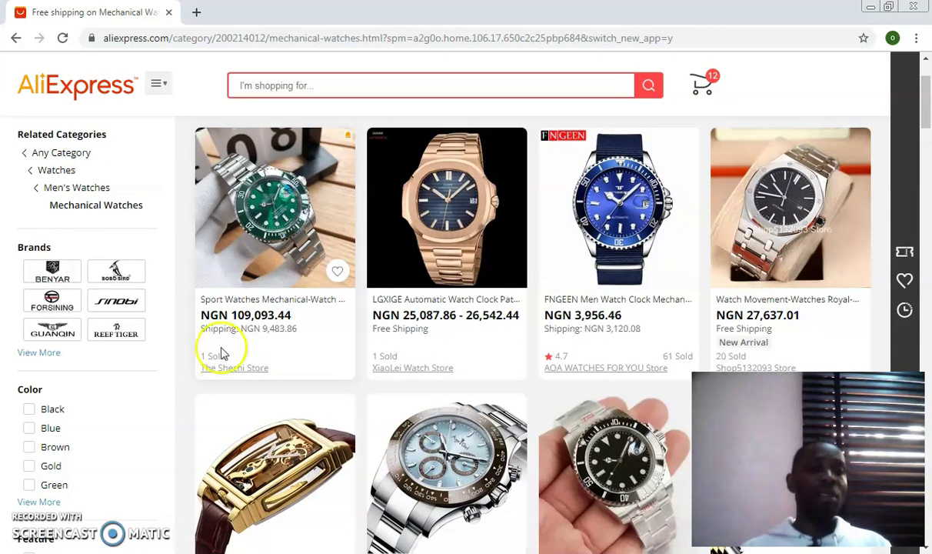
{"action": "scroll", "coordinate": [333, 310], "scroll_direction": "up", "scroll_amount": 2}
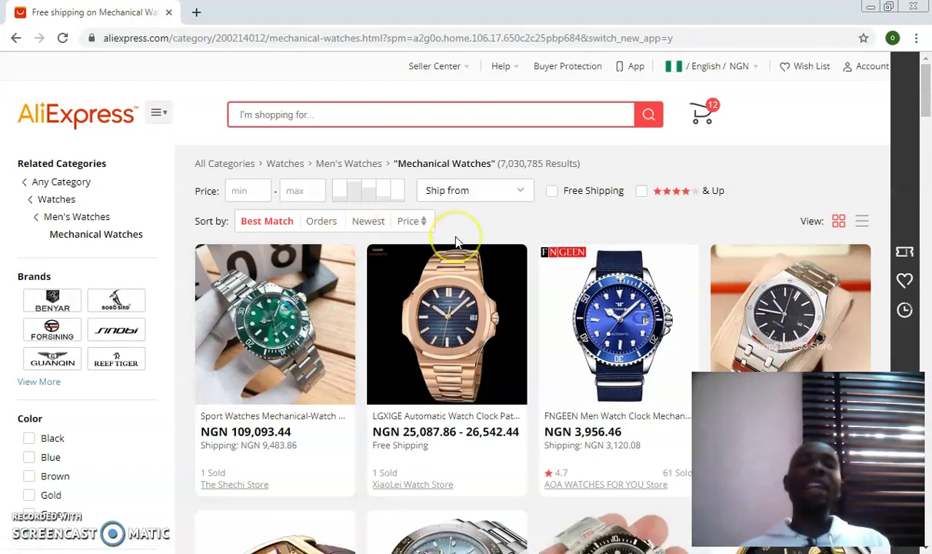
{"action": "left_click", "coordinate": [552, 193]}
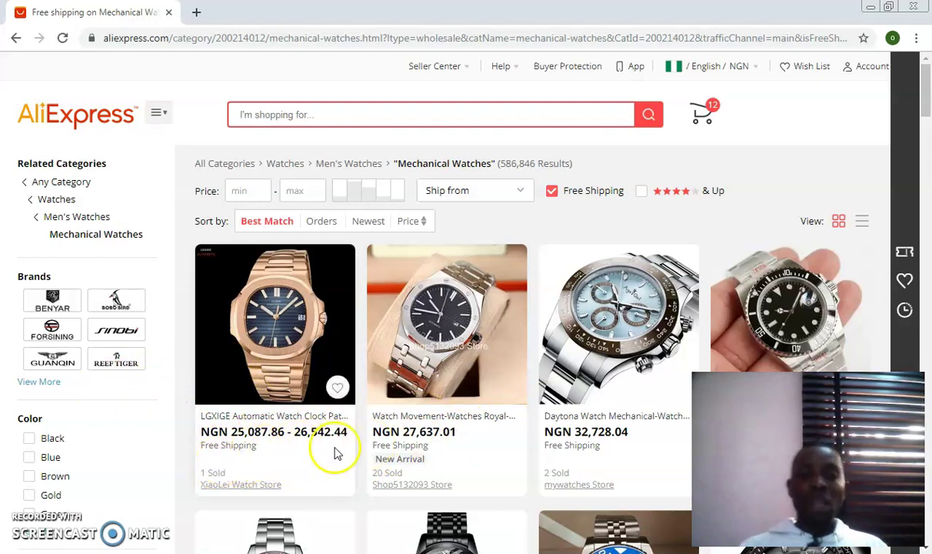
Examine the prices, sold counts, ratings and stores of the free-shipping mechanical watches
{"action": "scroll", "coordinate": [327, 421], "scroll_direction": "down", "scroll_amount": 2}
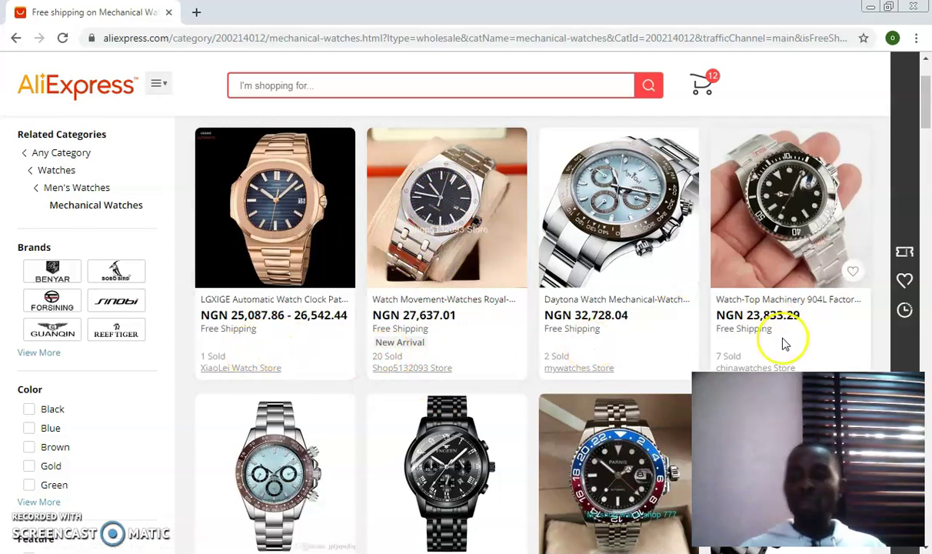
{"action": "scroll", "coordinate": [784, 344], "scroll_direction": "down", "scroll_amount": 2}
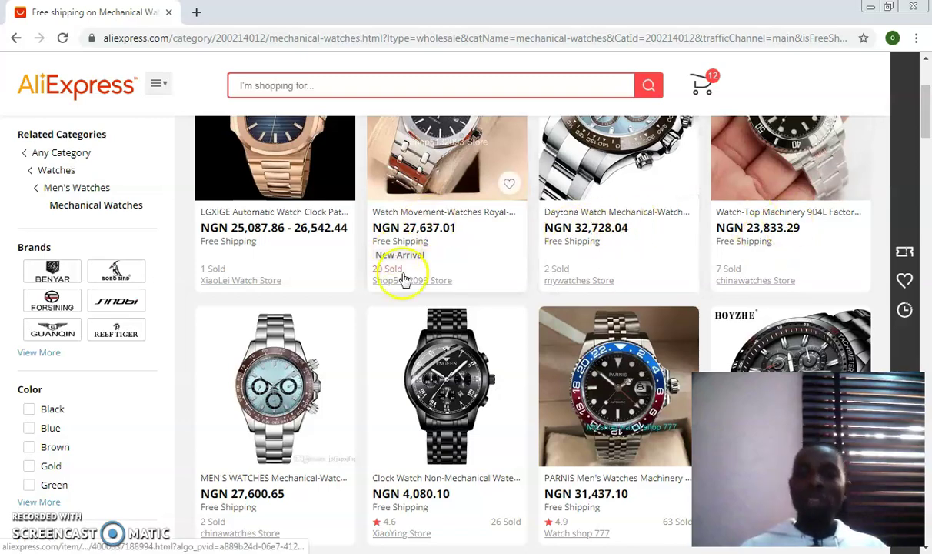
{"action": "scroll", "coordinate": [405, 279], "scroll_direction": "down", "scroll_amount": 3}
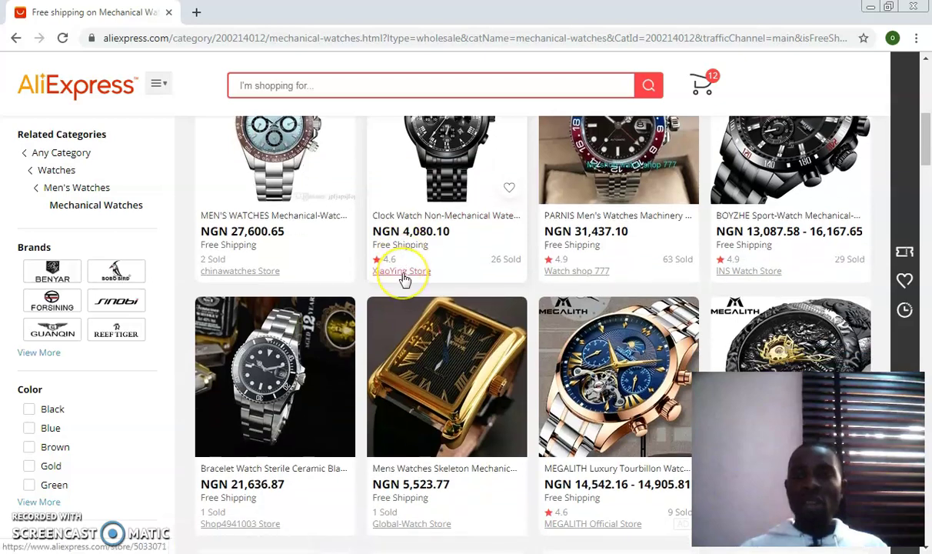
{"action": "scroll", "coordinate": [405, 279], "scroll_direction": "up", "scroll_amount": 2}
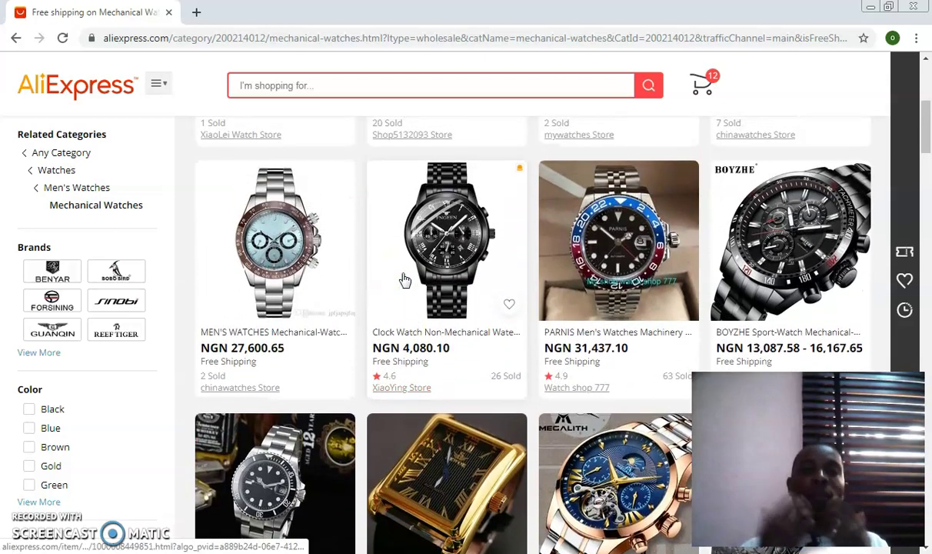
{"action": "scroll", "coordinate": [406, 279], "scroll_direction": "up", "scroll_amount": 5}
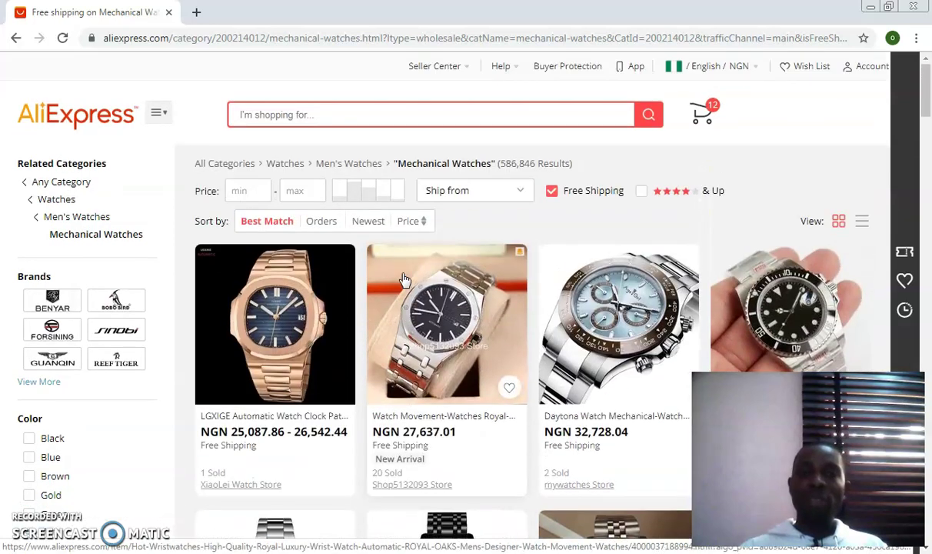
{"action": "left_click", "coordinate": [577, 198]}
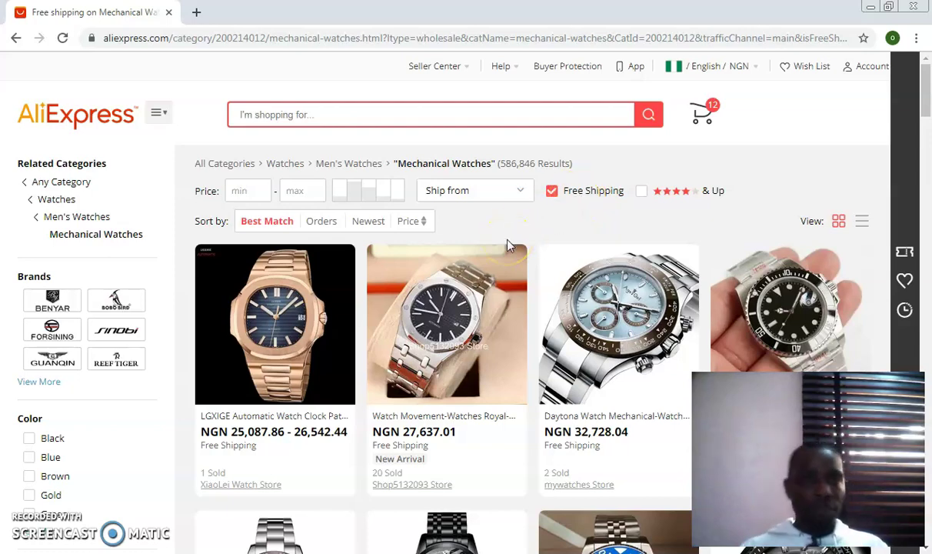
{"action": "scroll", "coordinate": [507, 244], "scroll_direction": "down", "scroll_amount": 3}
{"action": "scroll", "coordinate": [507, 245], "scroll_direction": "down", "scroll_amount": 1}
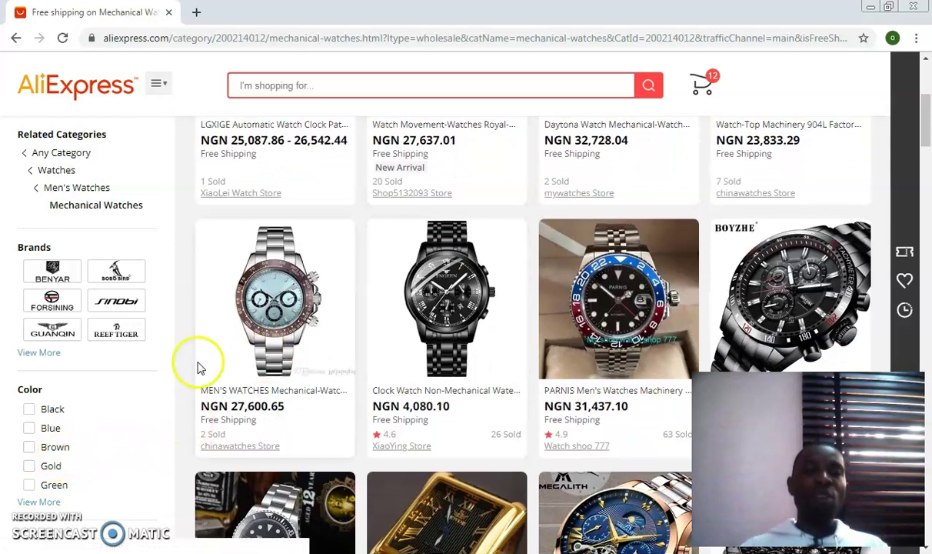
Expand the full list of color filters and limit the watches to Silver
{"action": "left_click_drag", "start_coordinate": [172, 191], "coordinate": [175, 239]}
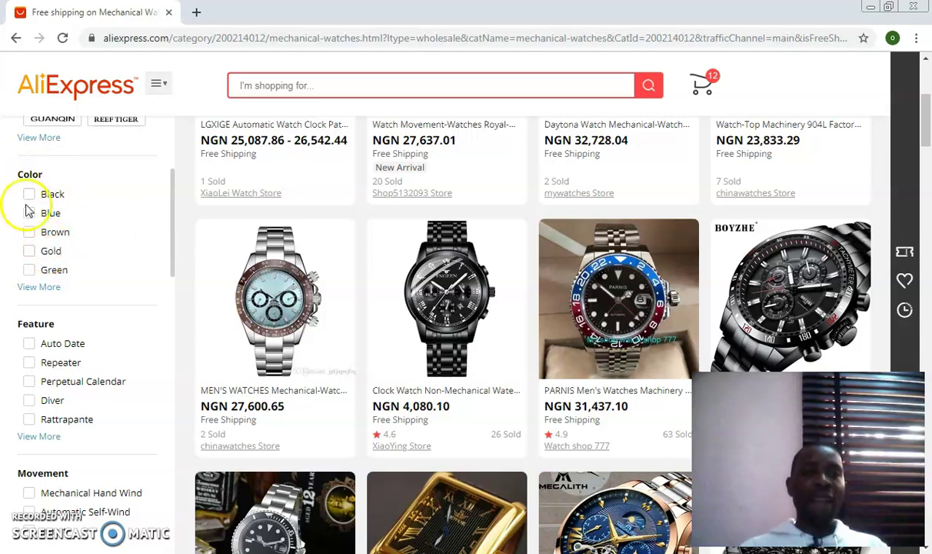
{"action": "left_click", "coordinate": [38, 287]}
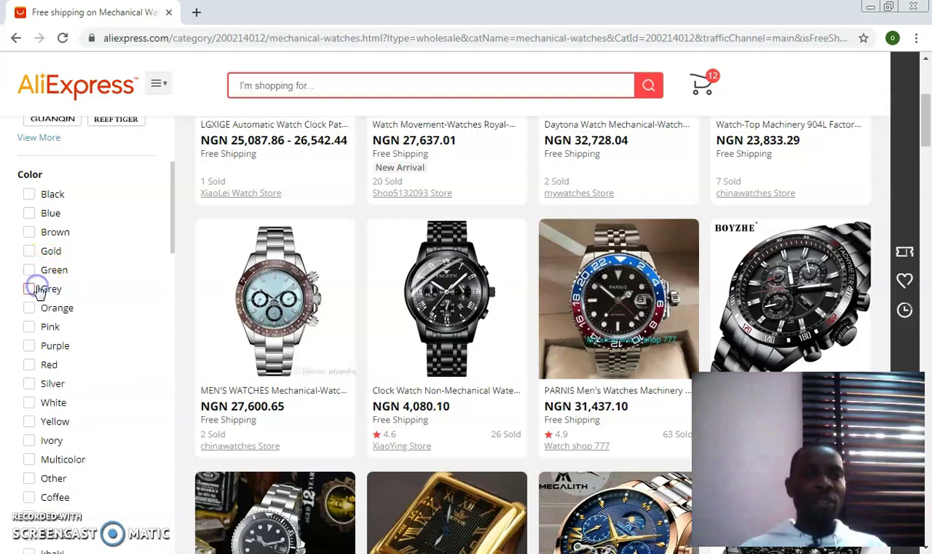
{"action": "left_click", "coordinate": [28, 384]}
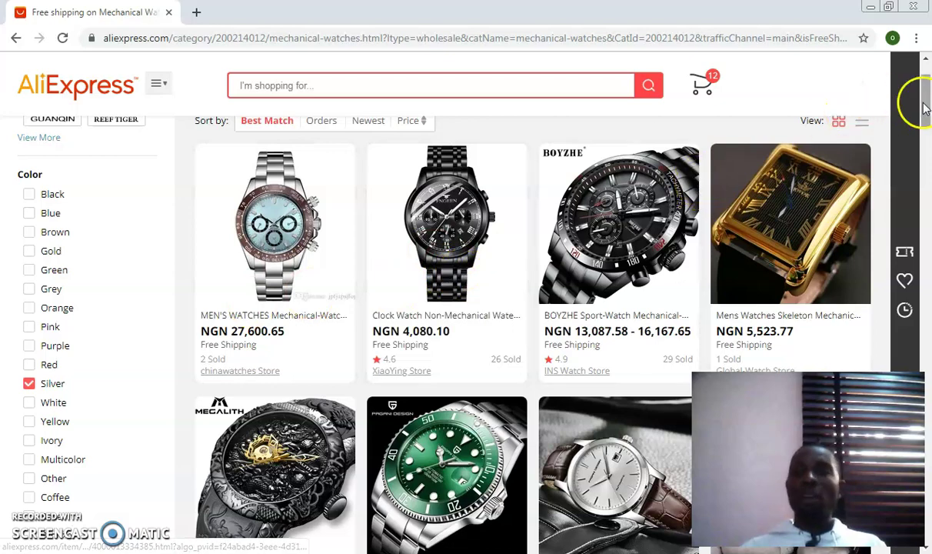
Review the other available filters, such as Feature, Movement, Case Material, Water Resistance Depth, Style and Band Material Type
{"action": "left_click_drag", "start_coordinate": [926, 108], "coordinate": [927, 141]}
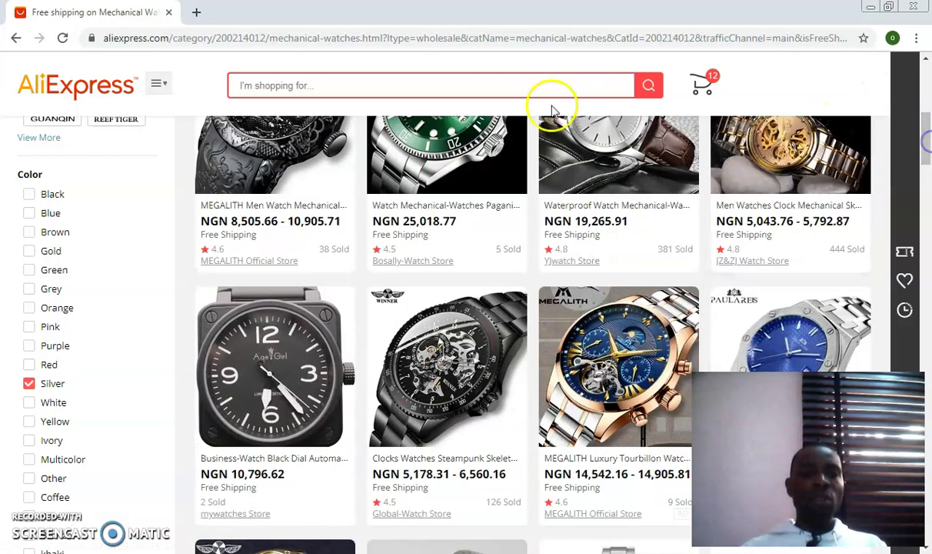
{"action": "left_click_drag", "start_coordinate": [174, 201], "coordinate": [177, 271]}
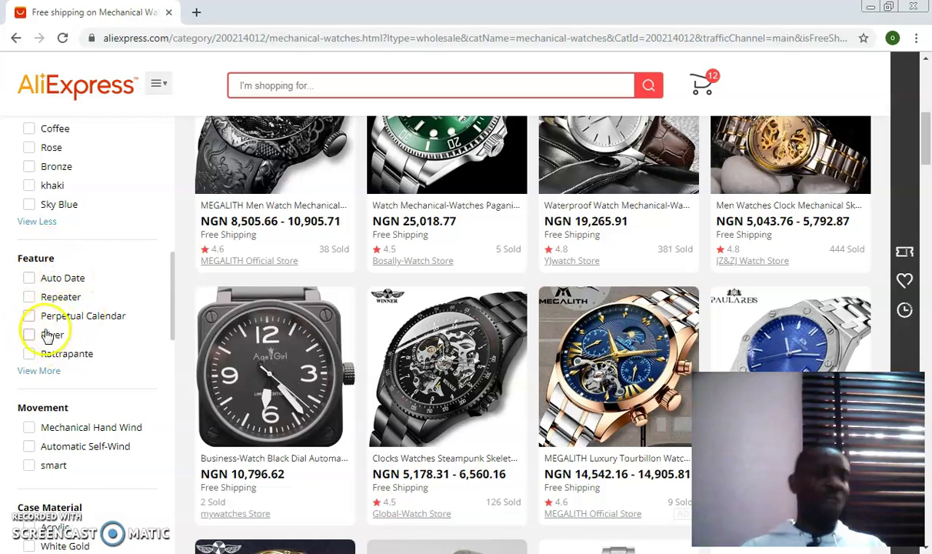
{"action": "left_click_drag", "start_coordinate": [173, 300], "coordinate": [176, 355]}
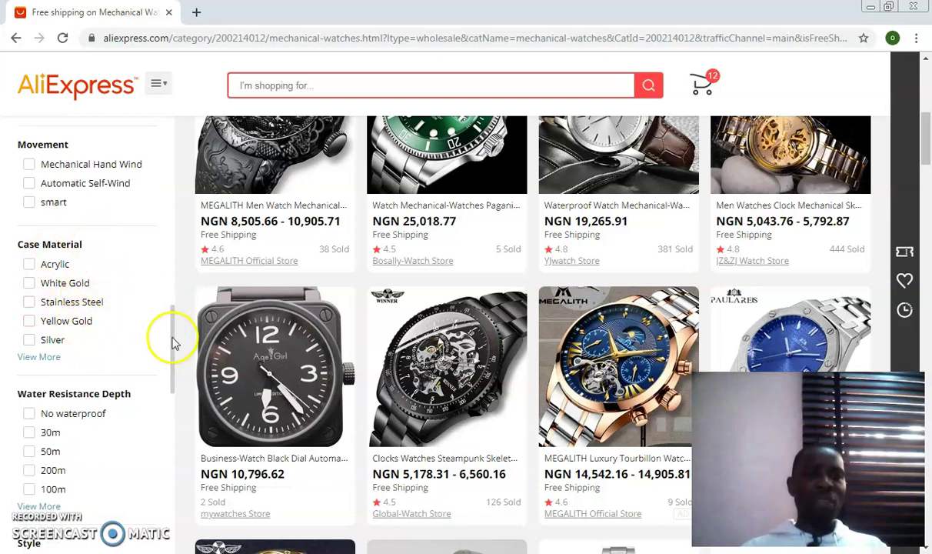
{"action": "left_click_drag", "start_coordinate": [173, 344], "coordinate": [175, 415]}
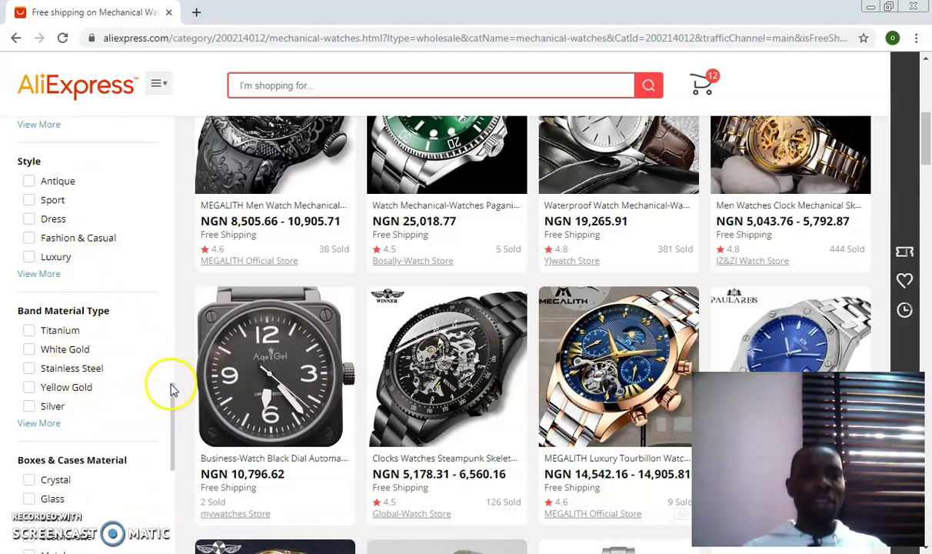
{"action": "left_click_drag", "start_coordinate": [171, 386], "coordinate": [164, 81]}
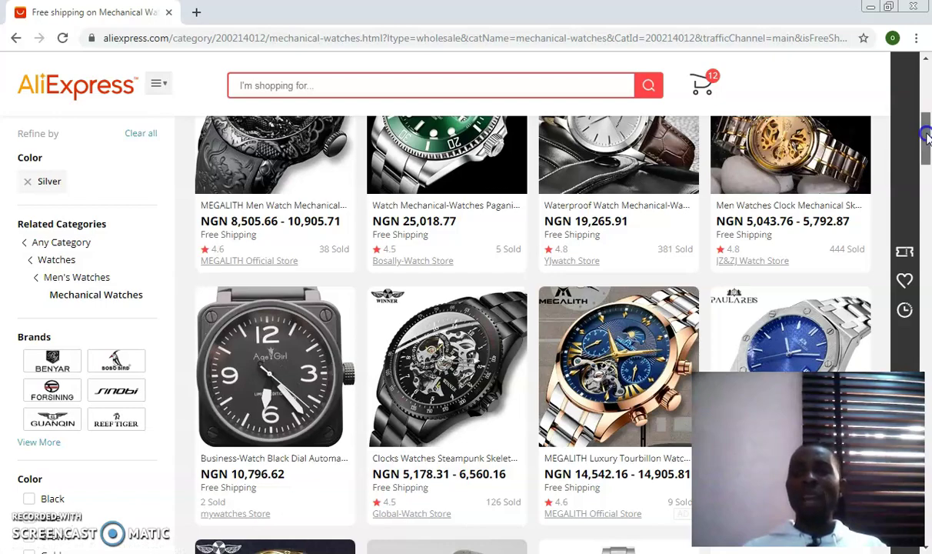
Browse the silver mechanical watches and open the blue-dial DIDUN watch sold by Geneva Store
{"action": "left_click_drag", "start_coordinate": [926, 135], "coordinate": [927, 229]}
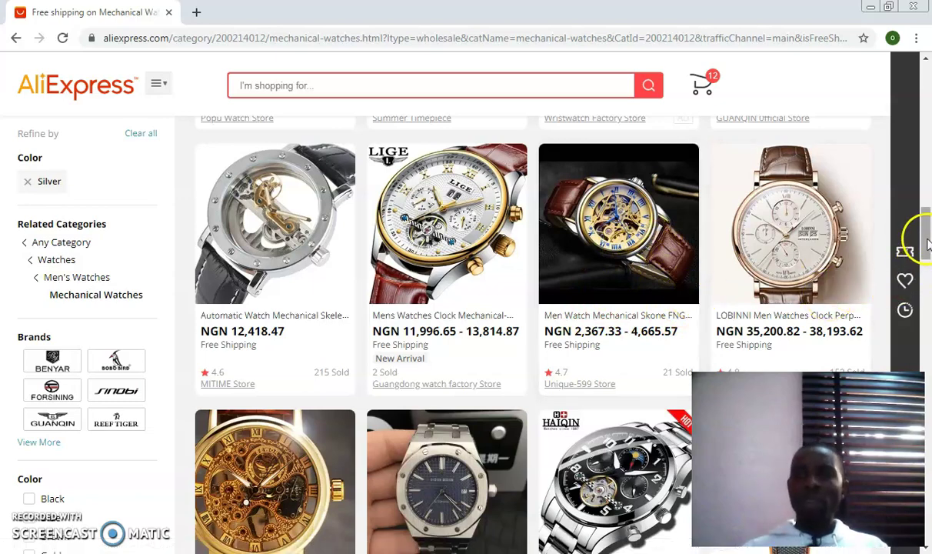
{"action": "left_click_drag", "start_coordinate": [927, 242], "coordinate": [927, 323]}
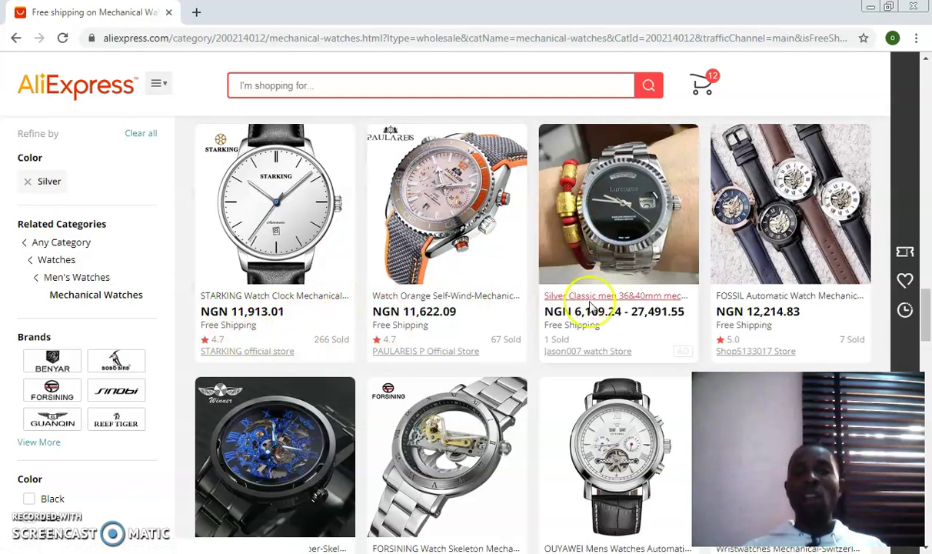
{"action": "left_click_drag", "start_coordinate": [927, 316], "coordinate": [927, 344]}
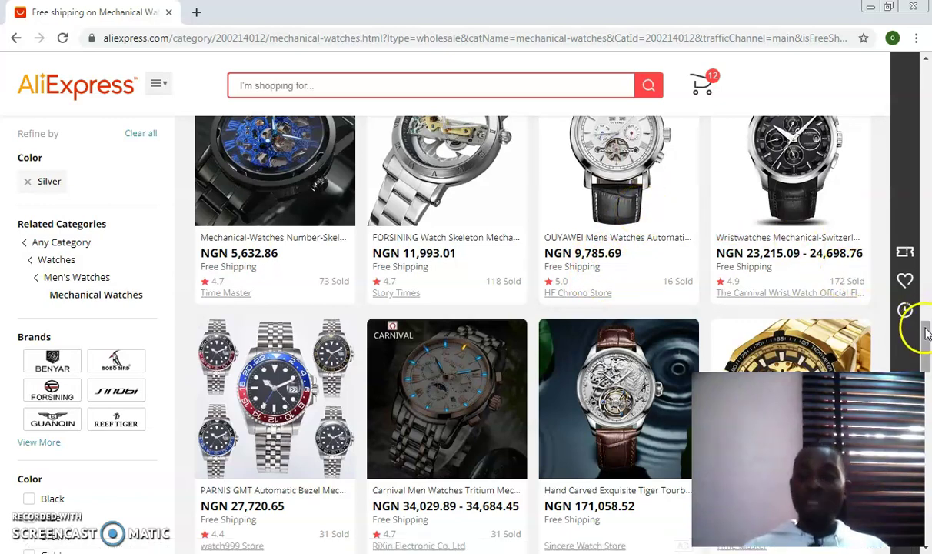
{"action": "left_click_drag", "start_coordinate": [927, 344], "coordinate": [926, 368]}
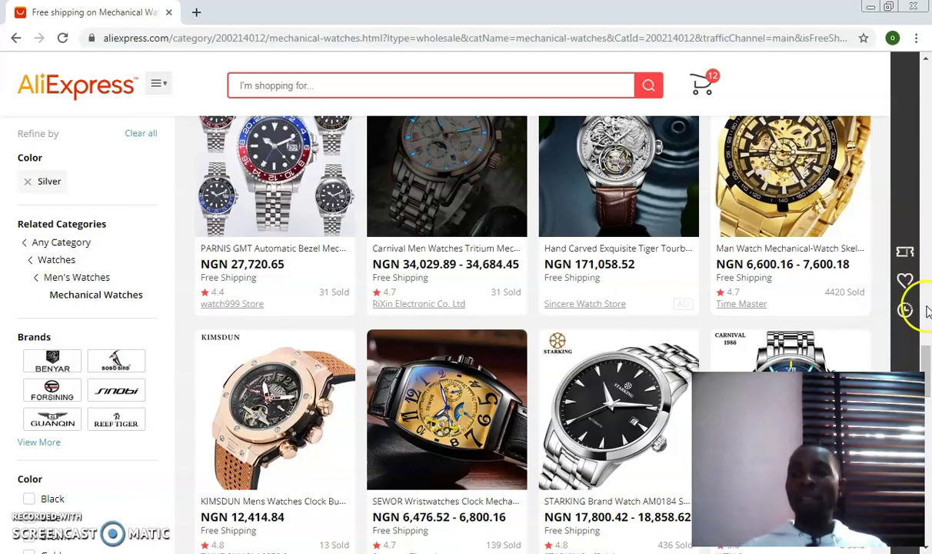
{"action": "left_click_drag", "start_coordinate": [926, 356], "coordinate": [919, 223]}
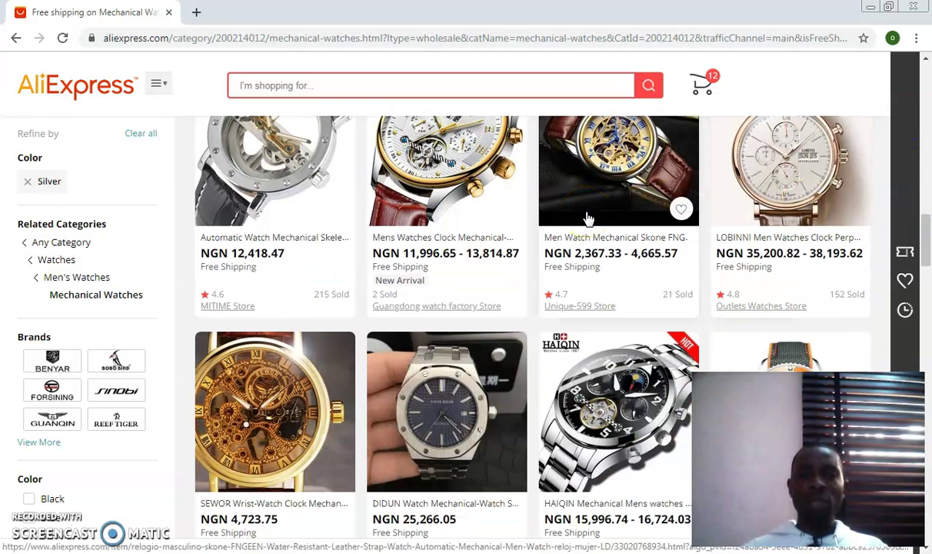
{"action": "left_click", "coordinate": [439, 405]}
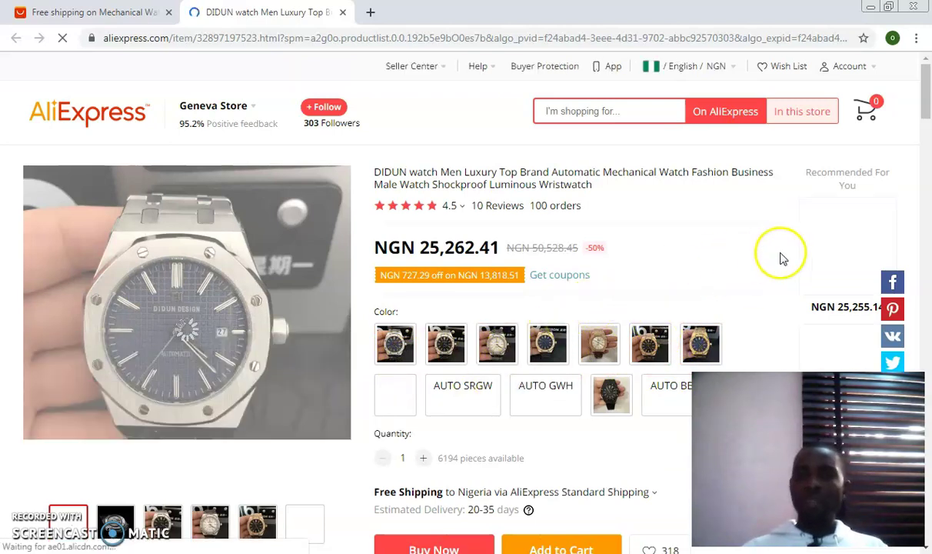
Select the AUTO SBL color with a quantity of 3, and check the shipping options for Nigeria
{"action": "scroll", "coordinate": [781, 258], "scroll_direction": "down", "scroll_amount": 1}
{"action": "scroll", "coordinate": [781, 258], "scroll_direction": "down", "scroll_amount": 2}
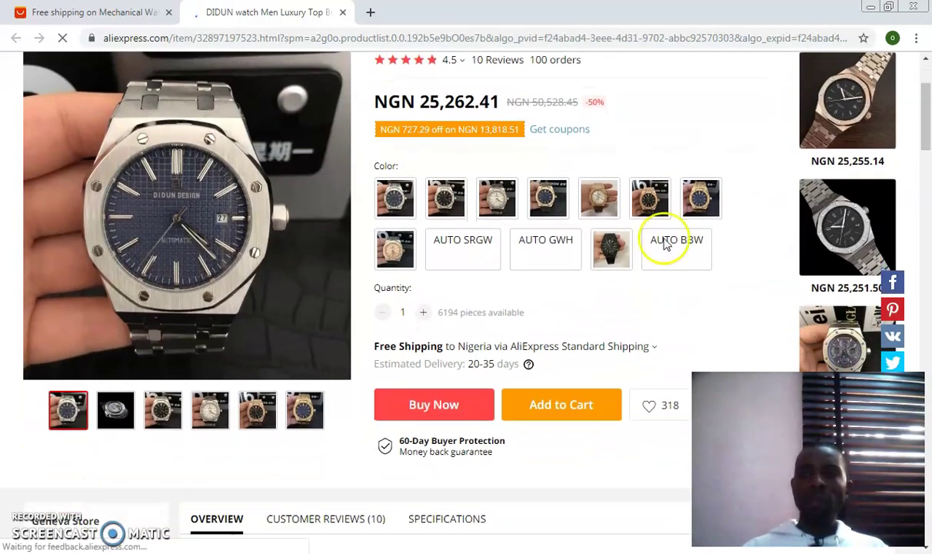
{"action": "left_click", "coordinate": [394, 200]}
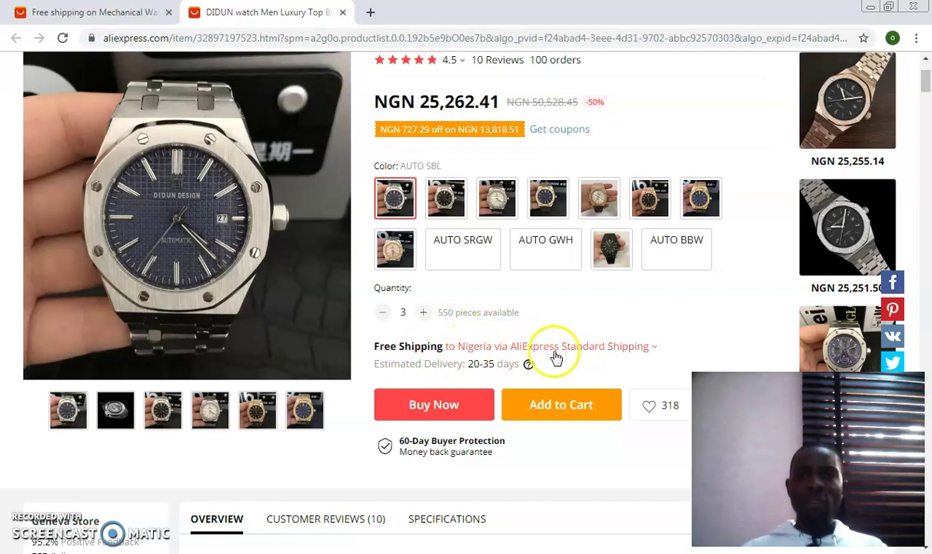
{"action": "left_click", "coordinate": [653, 348]}
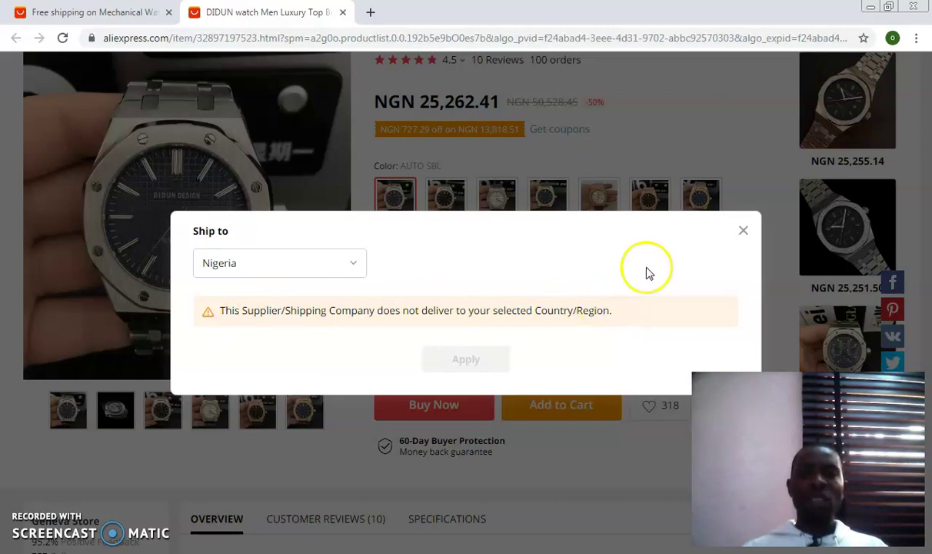
{"action": "left_click", "coordinate": [742, 231]}
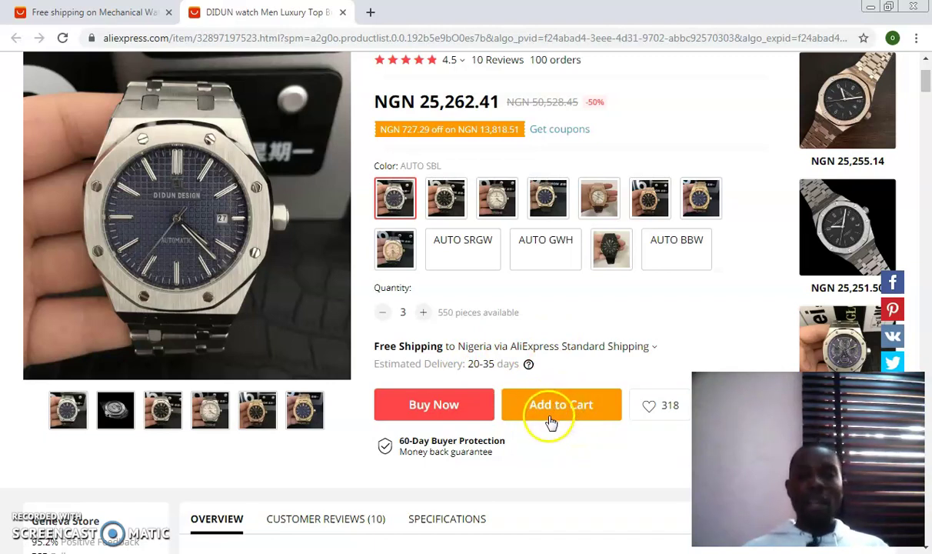
Start an immediate purchase of the DIDUN watch, proceeding to the order confirmation page
{"action": "scroll", "coordinate": [563, 412], "scroll_direction": "up", "scroll_amount": 1}
{"action": "scroll", "coordinate": [563, 412], "scroll_direction": "up", "scroll_amount": 1}
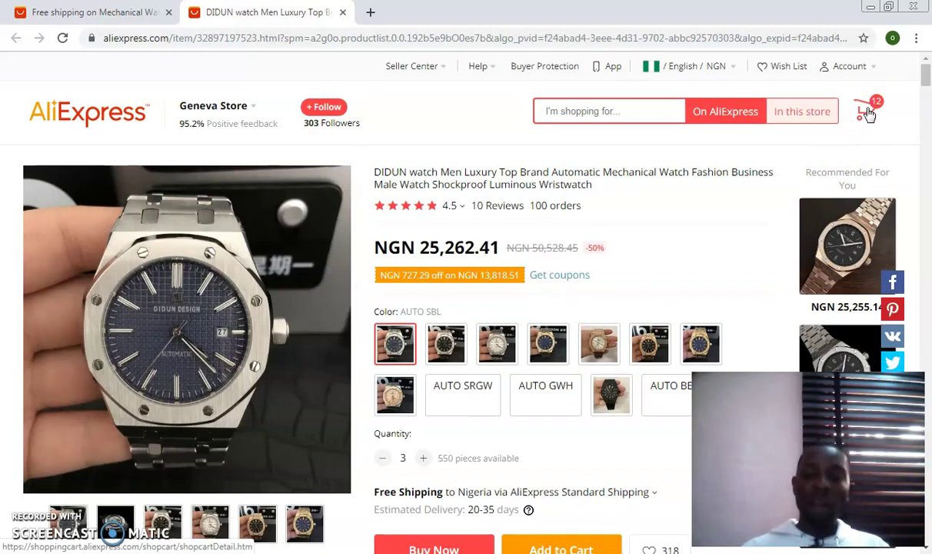
{"action": "scroll", "coordinate": [867, 113], "scroll_direction": "down", "scroll_amount": 4}
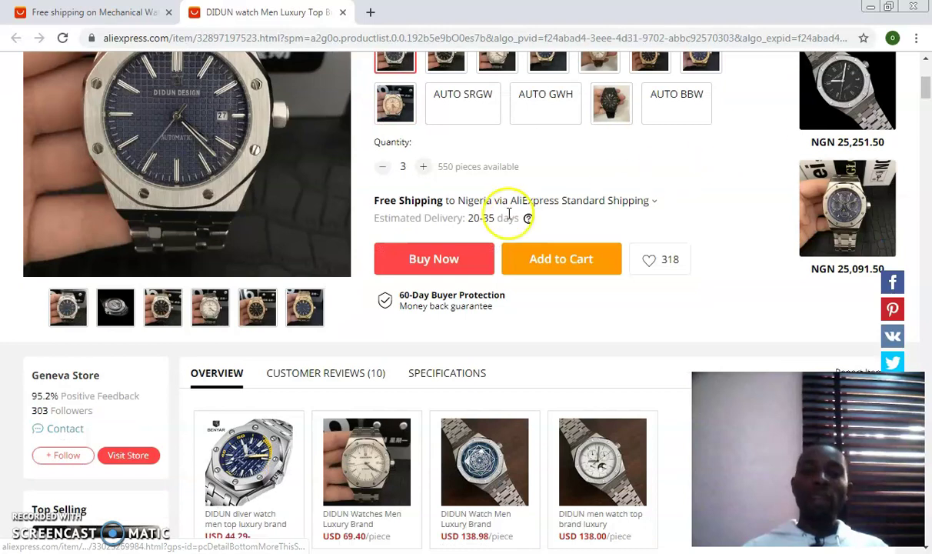
{"action": "left_click", "coordinate": [437, 259]}
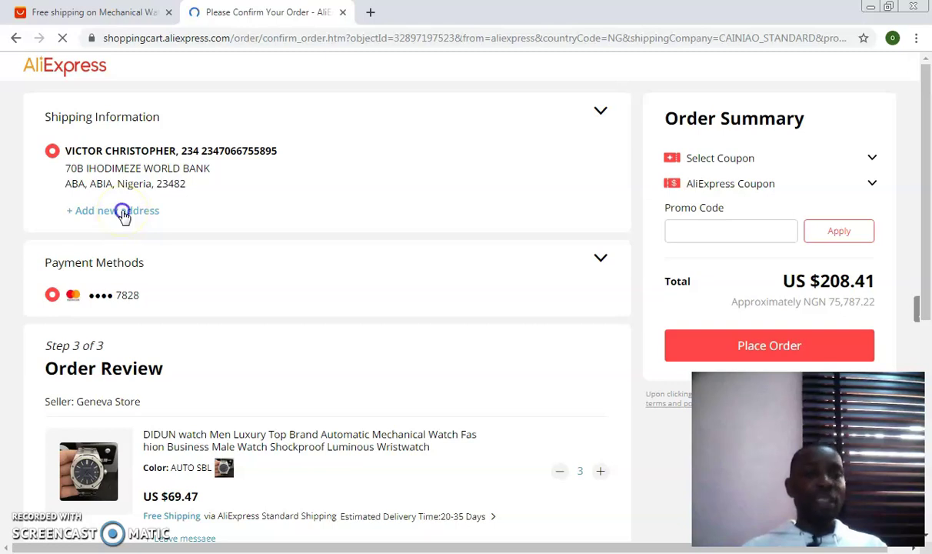
Look at the form for adding a shipping address, cancel it, and expand the saved shipping information
{"action": "left_click", "coordinate": [123, 213]}
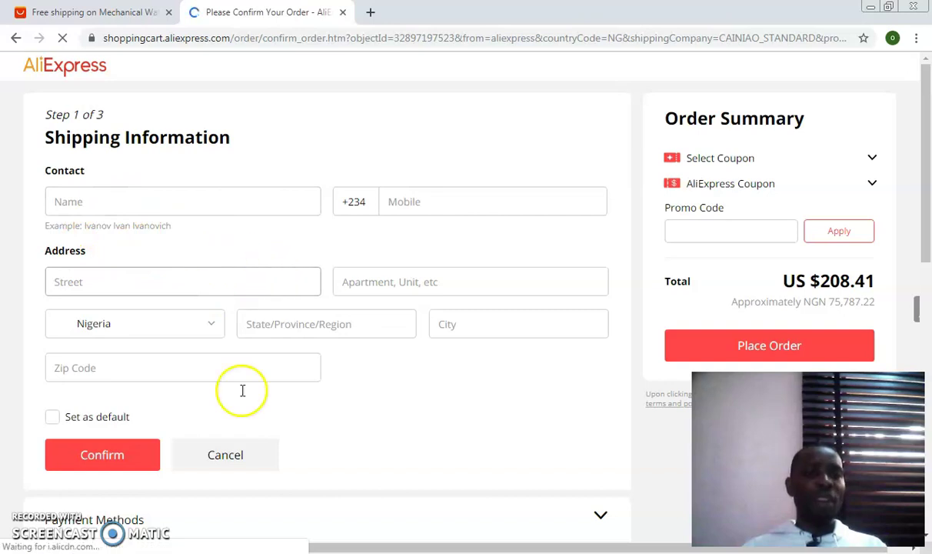
{"action": "left_click", "coordinate": [223, 456]}
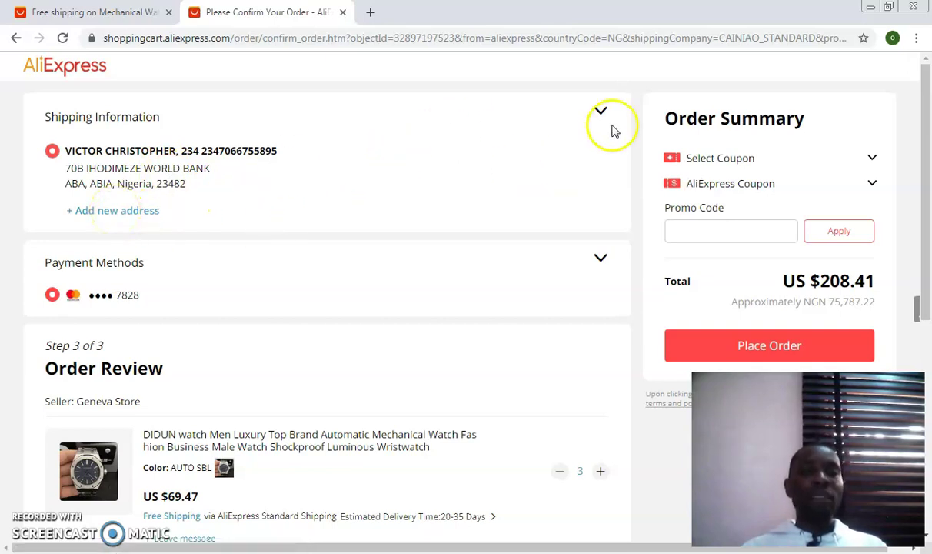
{"action": "left_click", "coordinate": [601, 112]}
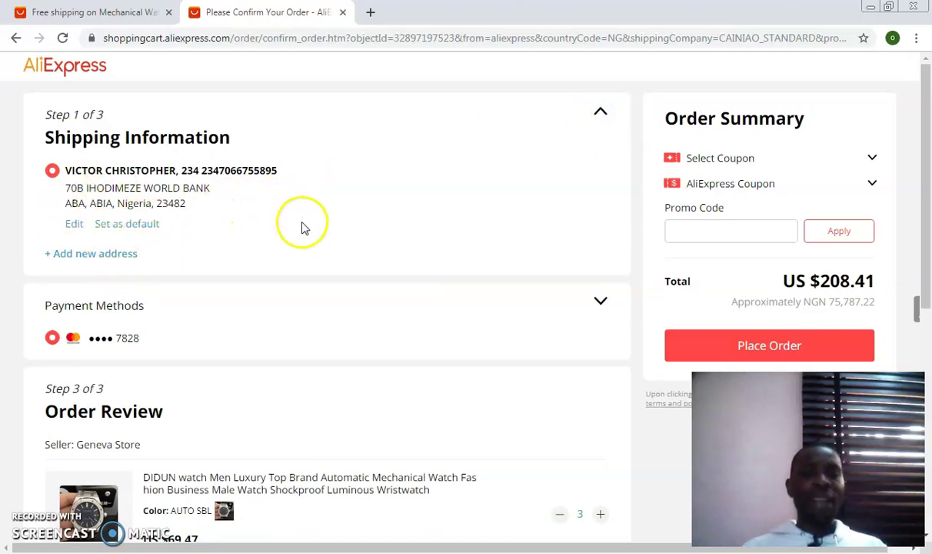
Review the order's payment method, item color, quantity, delivery time, shipping cost, store coupons and total
{"action": "scroll", "coordinate": [303, 227], "scroll_direction": "down", "scroll_amount": 1}
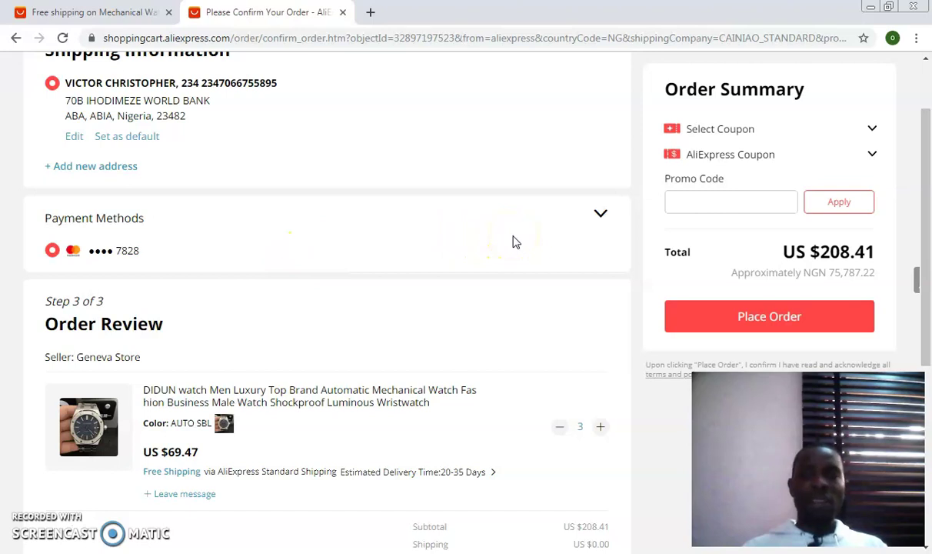
{"action": "scroll", "coordinate": [515, 242], "scroll_direction": "down", "scroll_amount": 1}
{"action": "scroll", "coordinate": [515, 242], "scroll_direction": "down", "scroll_amount": 2}
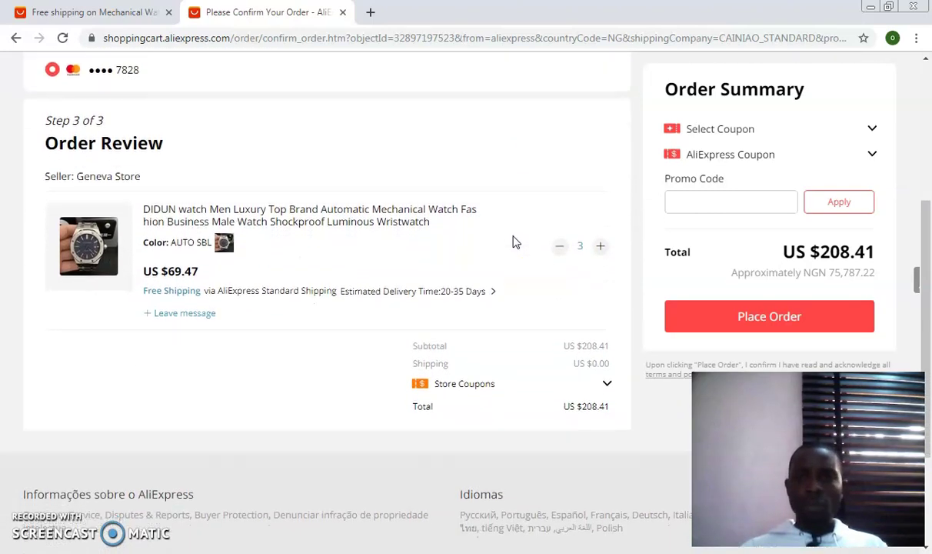
{"action": "scroll", "coordinate": [515, 242], "scroll_direction": "down", "scroll_amount": 1}
{"action": "scroll", "coordinate": [515, 243], "scroll_direction": "up", "scroll_amount": 1}
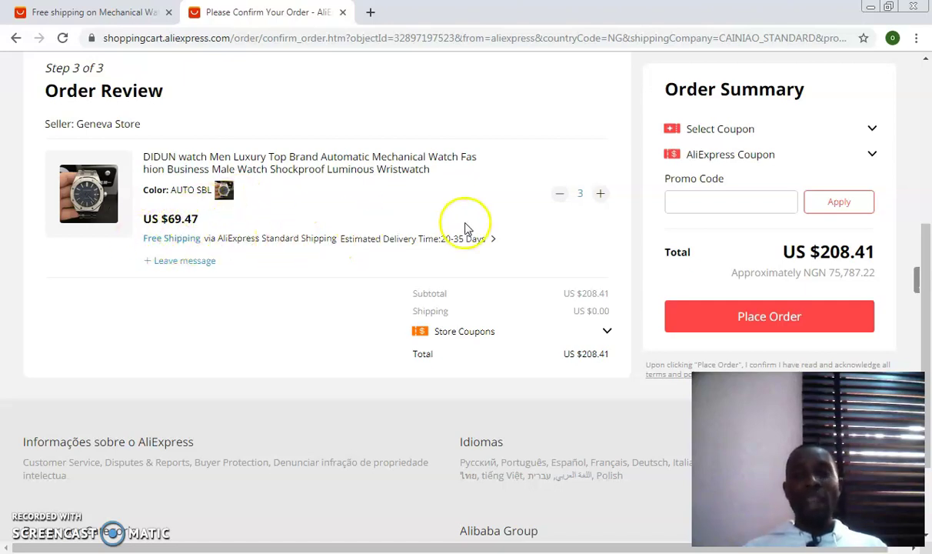
{"action": "left_click", "coordinate": [601, 195]}
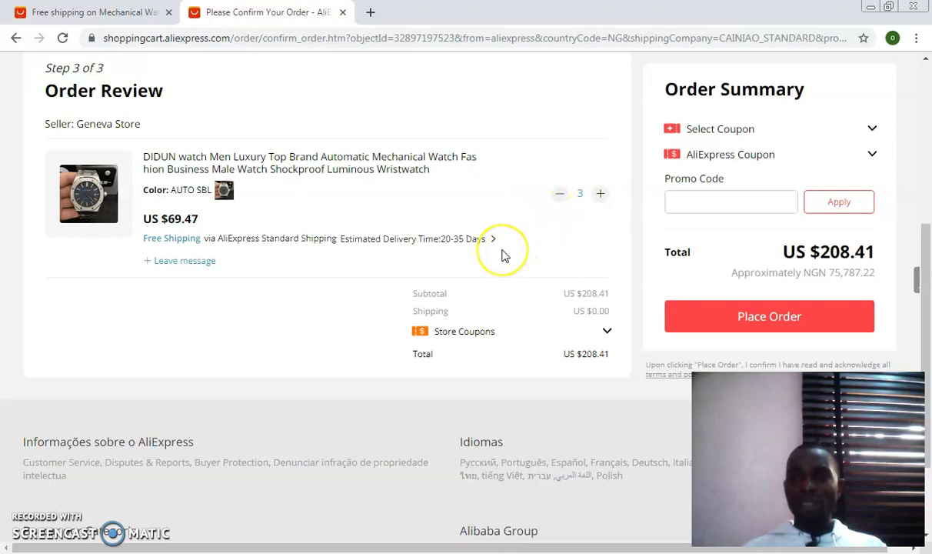
{"action": "scroll", "coordinate": [501, 249], "scroll_direction": "up", "scroll_amount": 2}
{"action": "scroll", "coordinate": [504, 256], "scroll_direction": "up", "scroll_amount": 2}
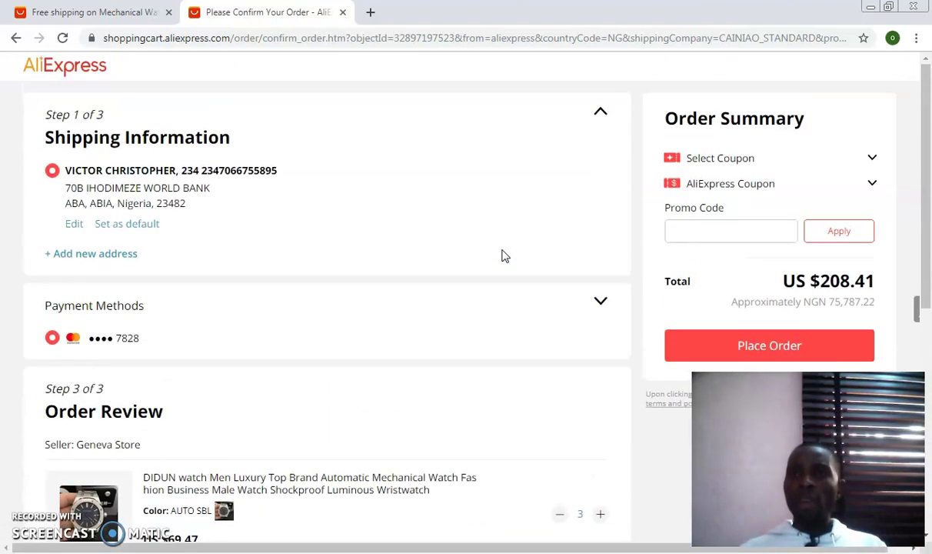
{"action": "scroll", "coordinate": [501, 256], "scroll_direction": "down", "scroll_amount": 6}
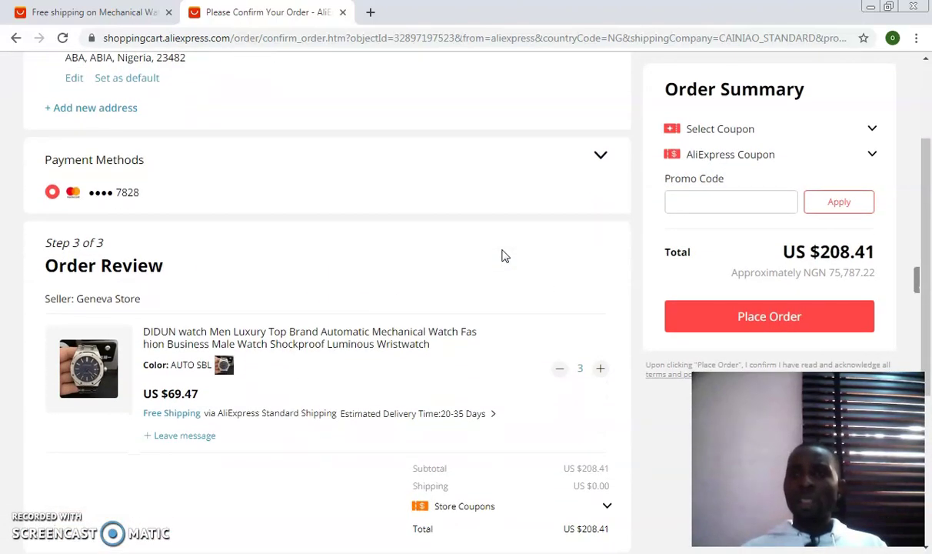
{"action": "scroll", "coordinate": [501, 256], "scroll_direction": "up", "scroll_amount": 1}
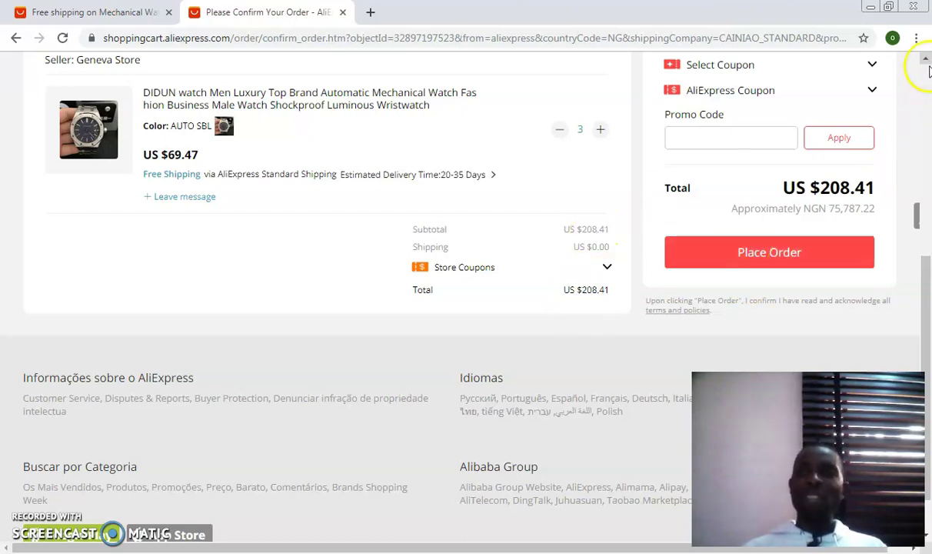
{"action": "scroll", "coordinate": [925, 60], "scroll_direction": "up", "scroll_amount": 3}
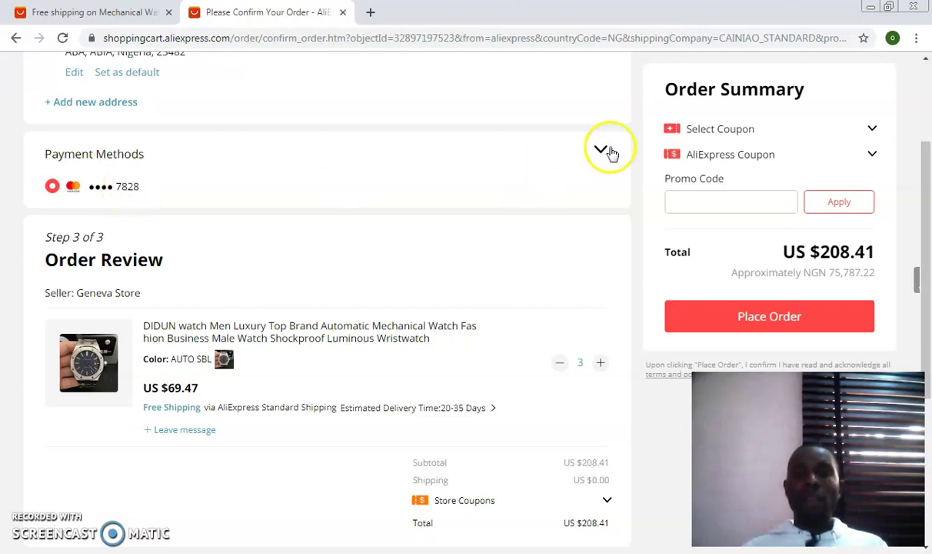
Expand the payment methods and examine the available options along with the rest of the order
{"action": "left_click", "coordinate": [603, 149]}
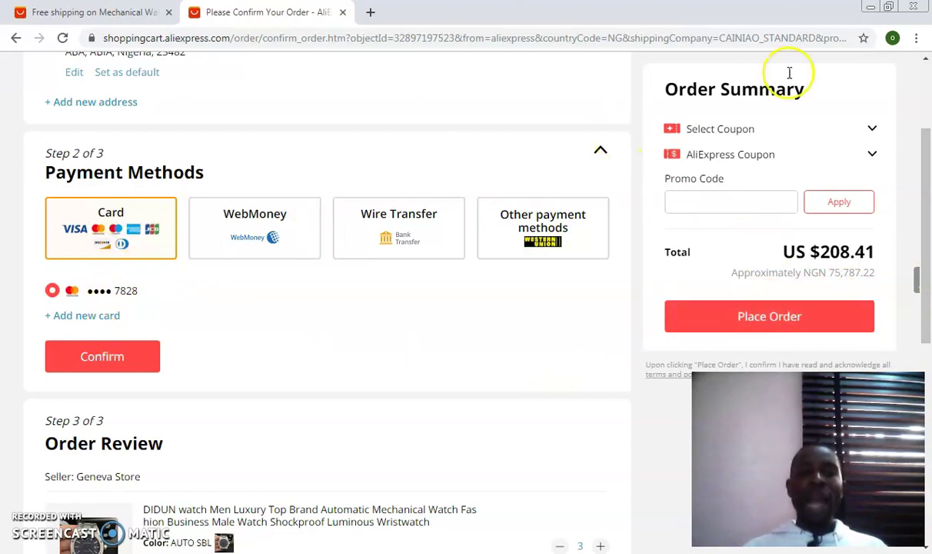
{"action": "scroll", "coordinate": [926, 60], "scroll_direction": "up", "scroll_amount": 2}
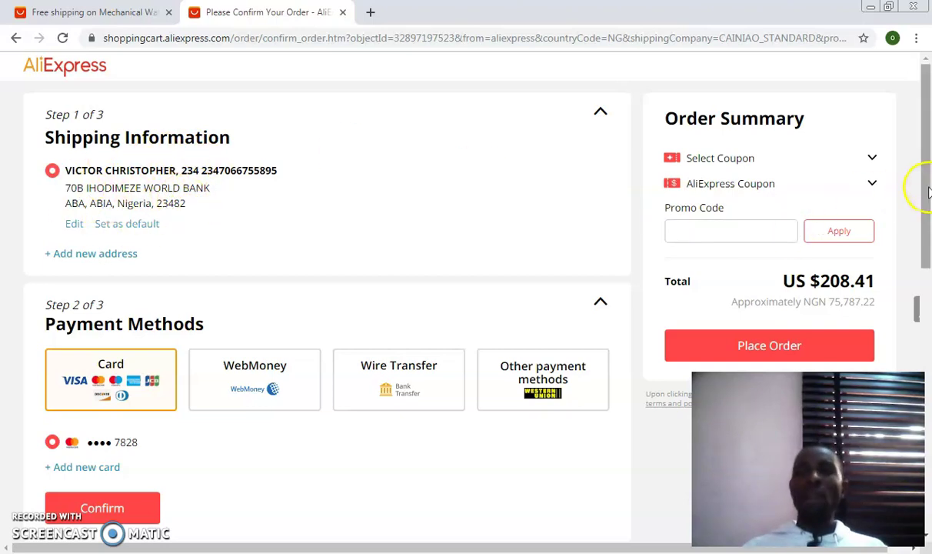
{"action": "left_click_drag", "start_coordinate": [928, 192], "coordinate": [928, 425]}
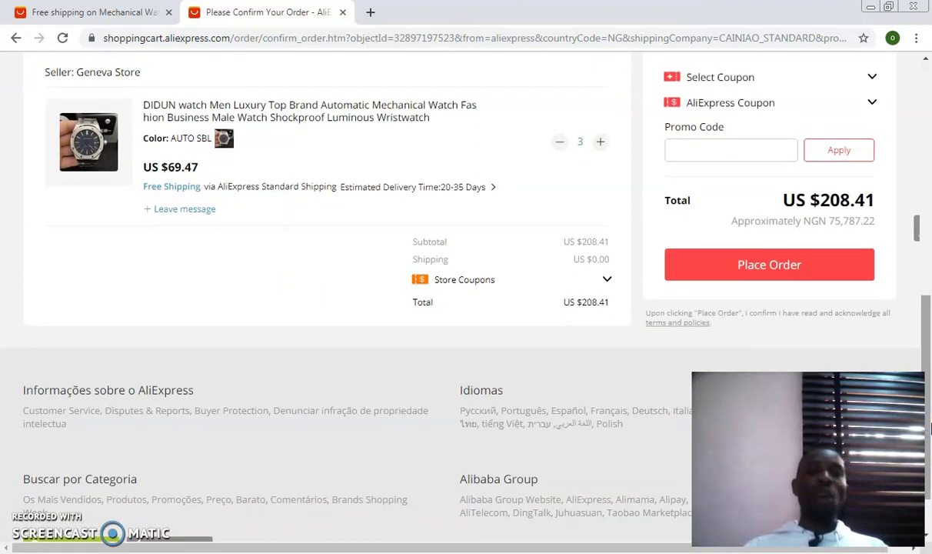
{"action": "left_click", "coordinate": [927, 189]}
{"action": "left_click_drag", "start_coordinate": [925, 308], "coordinate": [894, 43]}
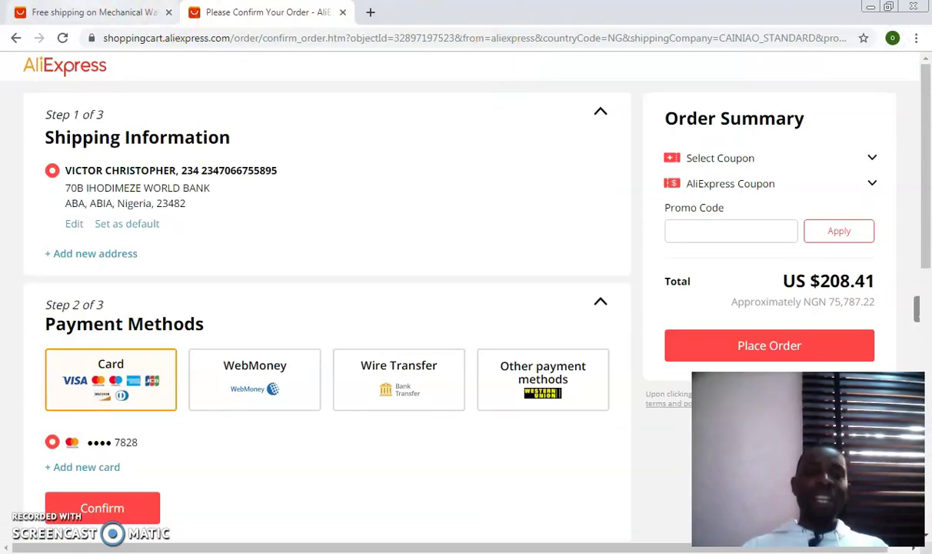
Look through more watches in the silver mechanical watch listings and return to the order confirmation
{"action": "left_click", "coordinate": [120, 10]}
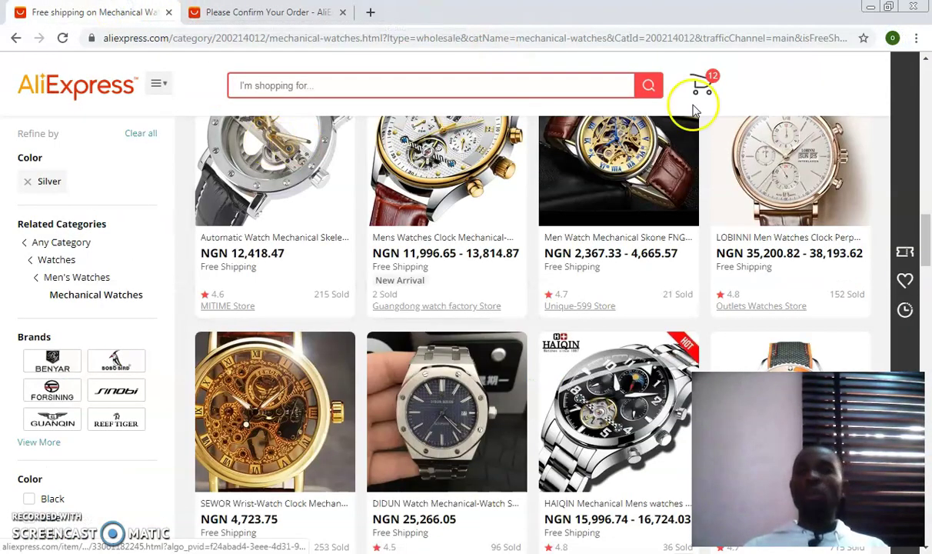
{"action": "left_click_drag", "start_coordinate": [926, 243], "coordinate": [926, 276]}
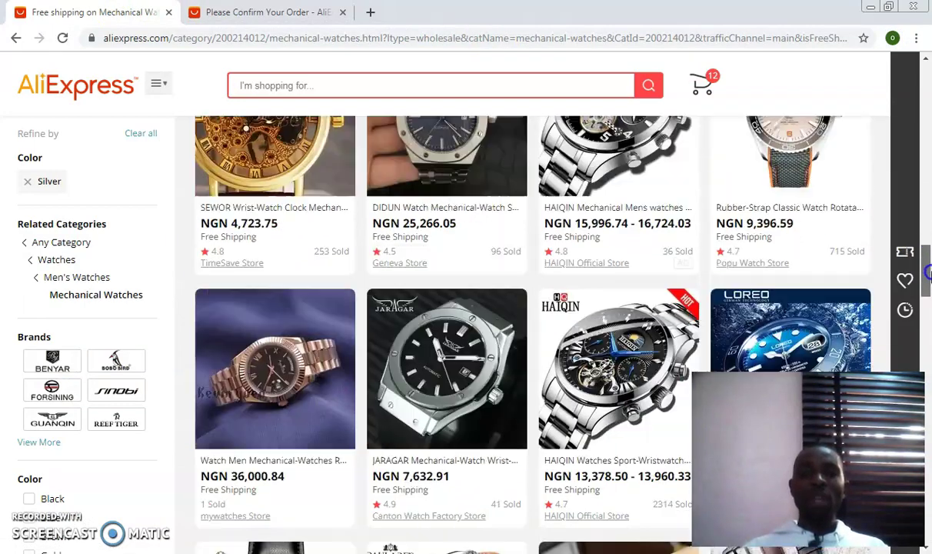
{"action": "left_click", "coordinate": [316, 14]}
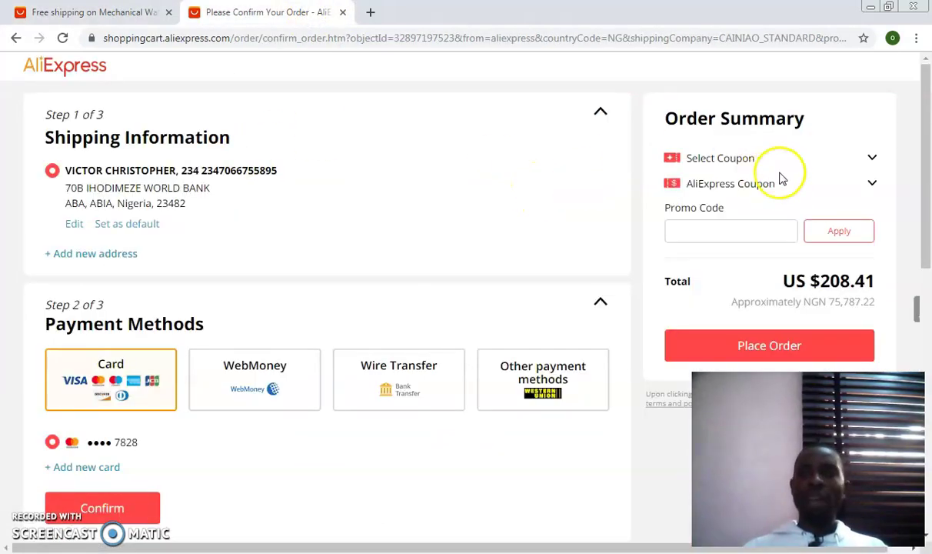
Open the product page of the DIDUN watch from the order review
{"action": "left_click_drag", "start_coordinate": [925, 177], "coordinate": [928, 268]}
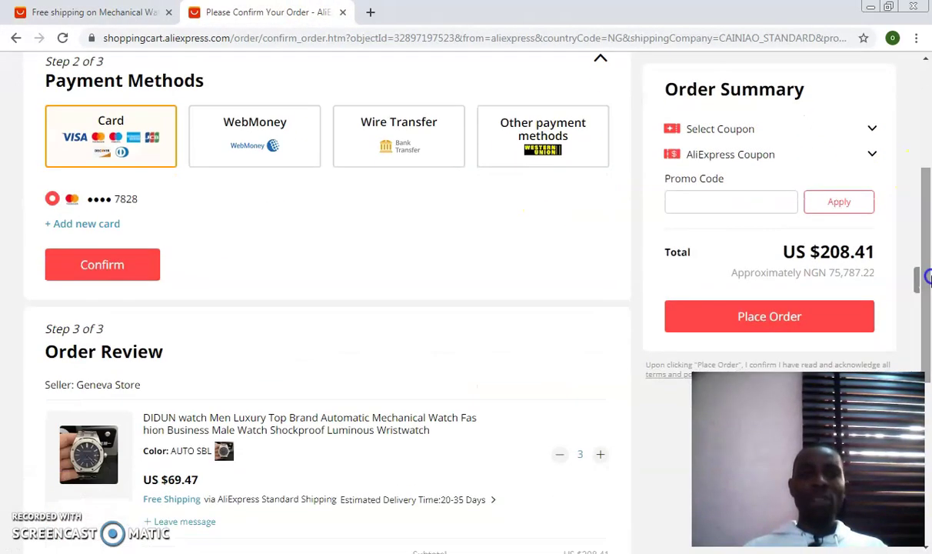
{"action": "left_click", "coordinate": [94, 460]}
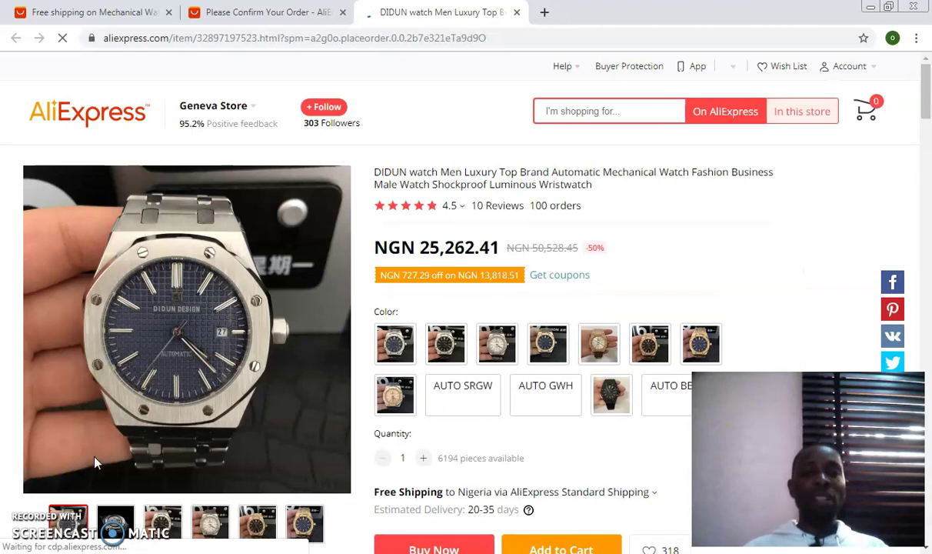
{"action": "left_click", "coordinate": [69, 389]}
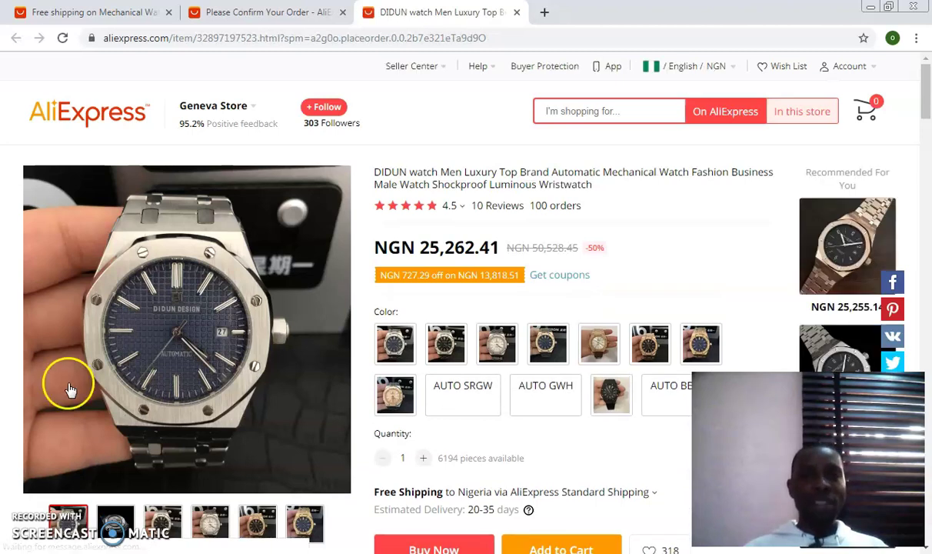
Start saving the watch's product page to the Desktop with the file name "ali watch"
{"action": "right_click", "coordinate": [168, 339]}
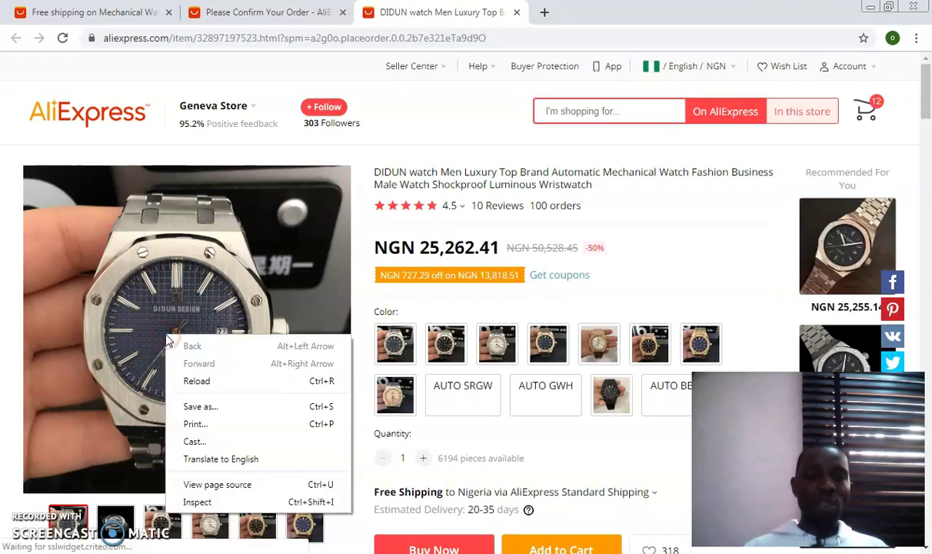
{"action": "left_click", "coordinate": [223, 405]}
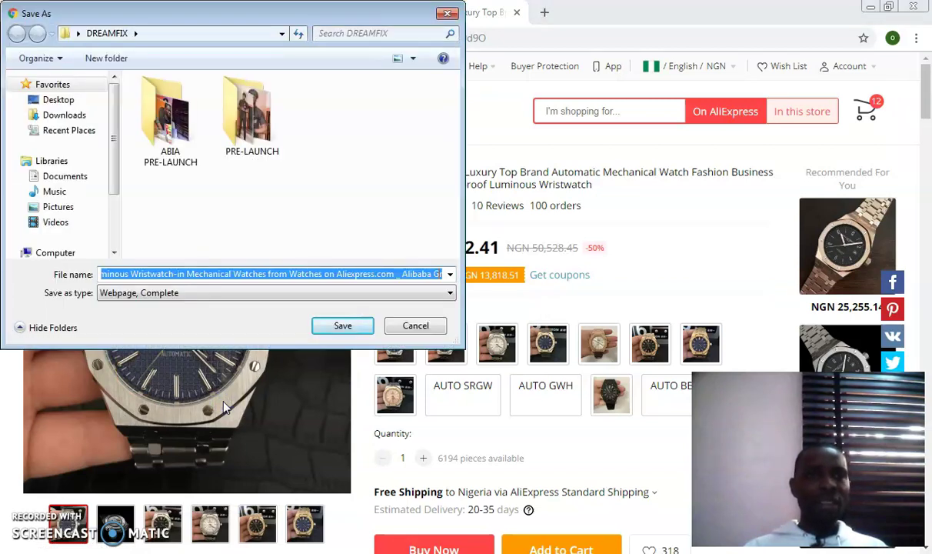
{"action": "left_click", "coordinate": [73, 105]}
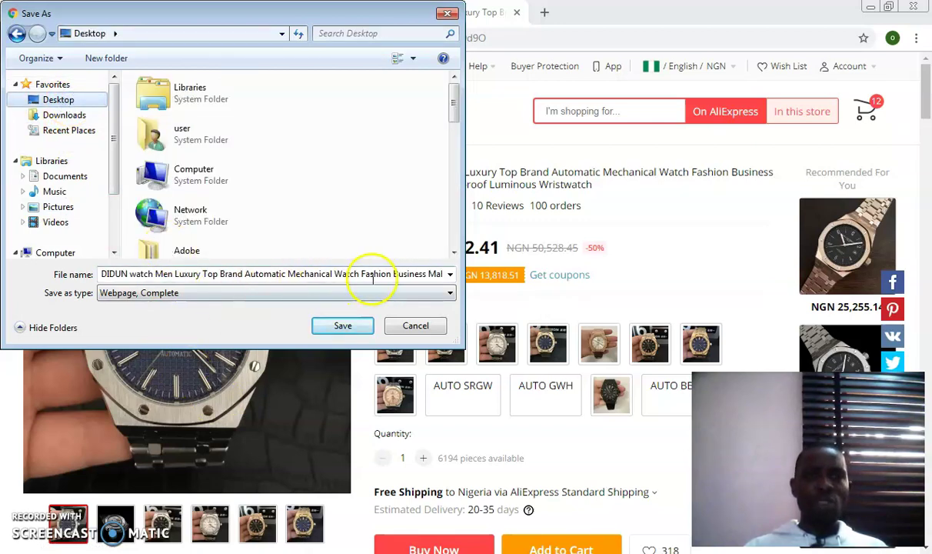
{"action": "left_click_drag", "start_coordinate": [373, 278], "coordinate": [385, 278]}
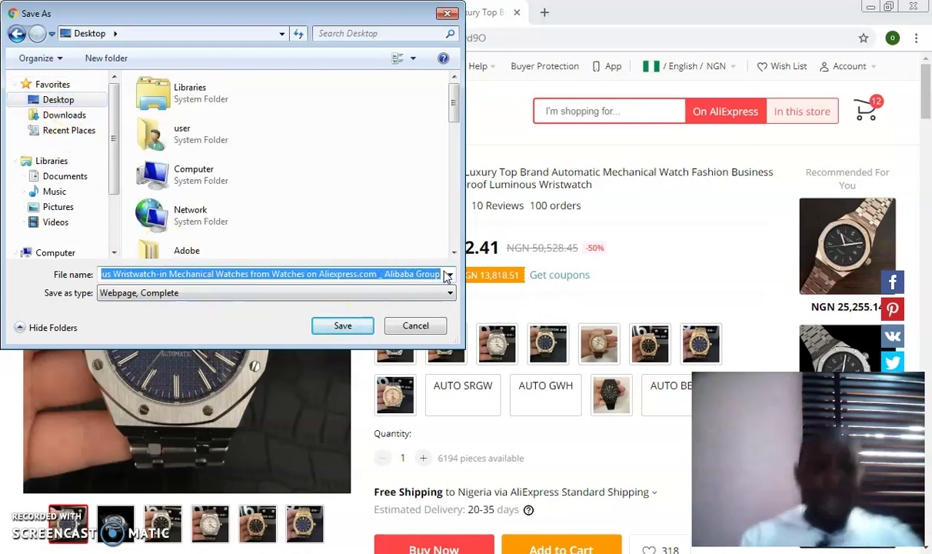
{"action": "type", "text": "ali watch"}
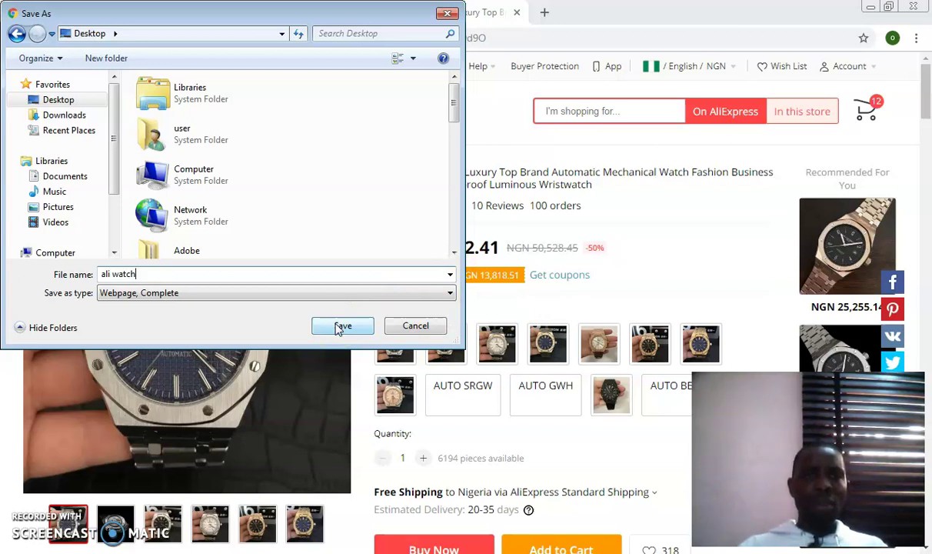
Check the available file types, keep Webpage, Complete, and save the page
{"action": "left_click", "coordinate": [450, 295]}
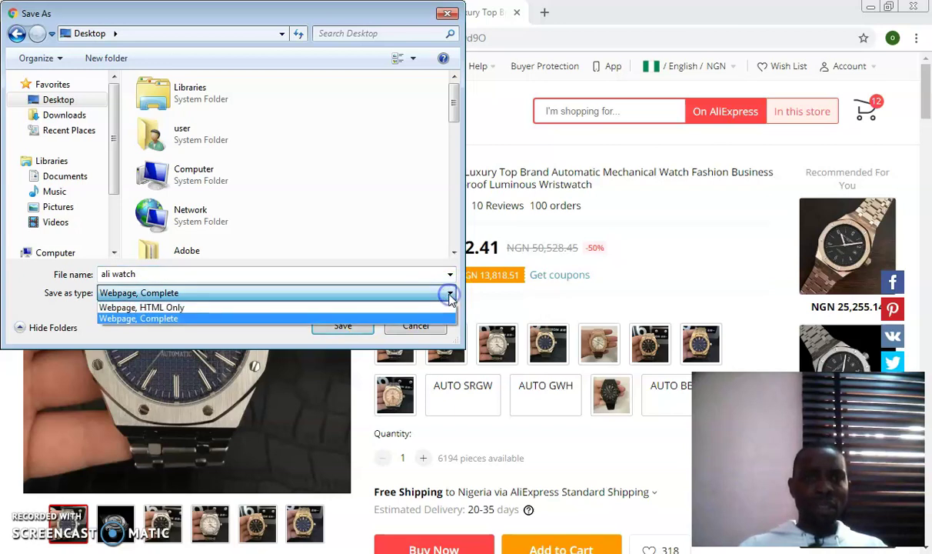
{"action": "left_click", "coordinate": [450, 296]}
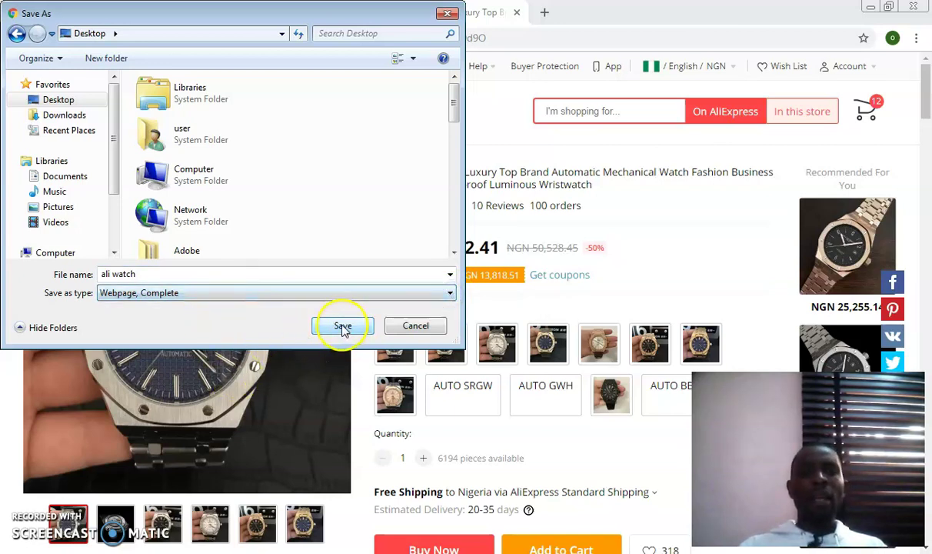
{"action": "left_click", "coordinate": [256, 374]}
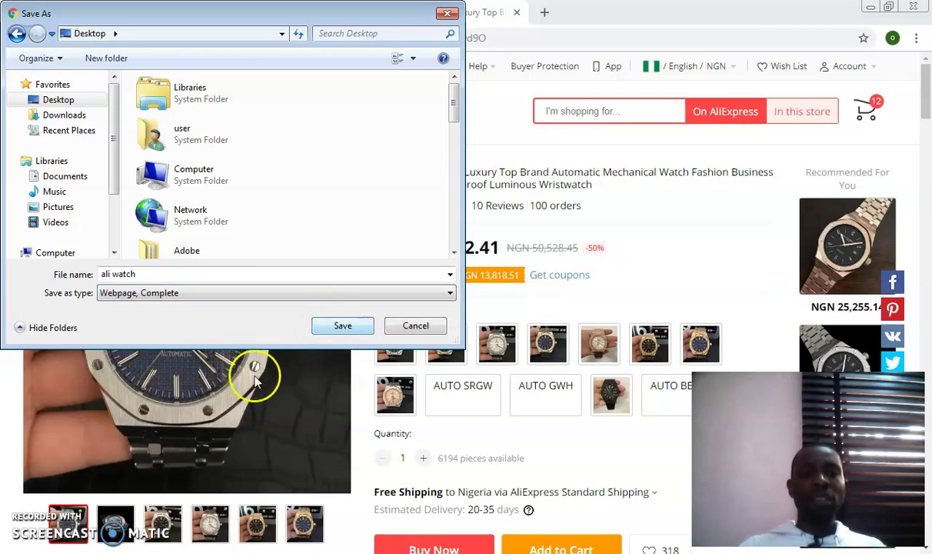
{"action": "double_click", "coordinate": [210, 275]}
{"action": "left_click", "coordinate": [210, 275]}
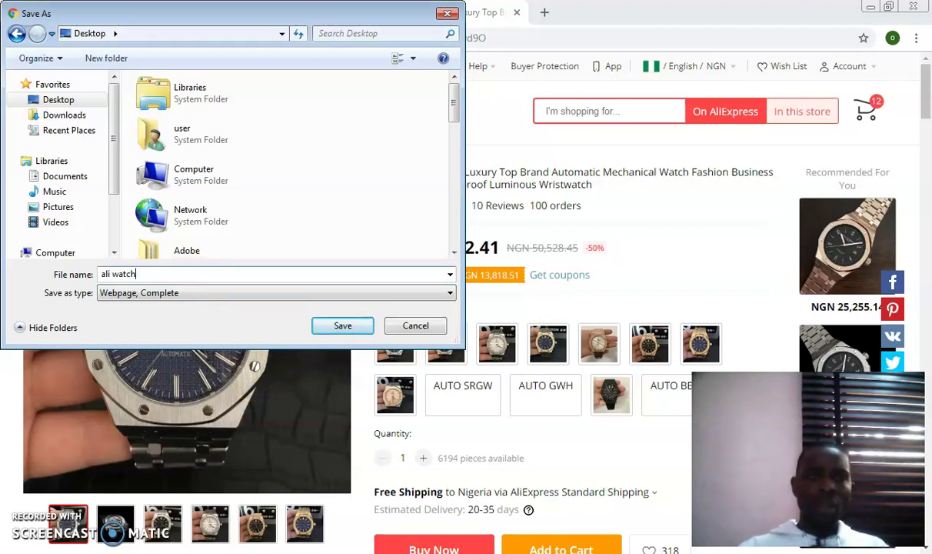
{"action": "left_click", "coordinate": [327, 327]}
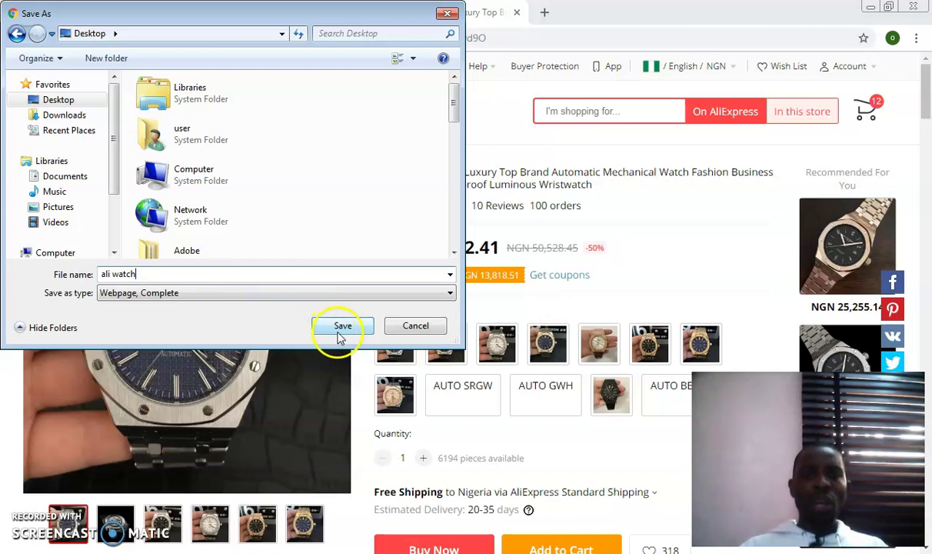
{"action": "left_click", "coordinate": [339, 332]}
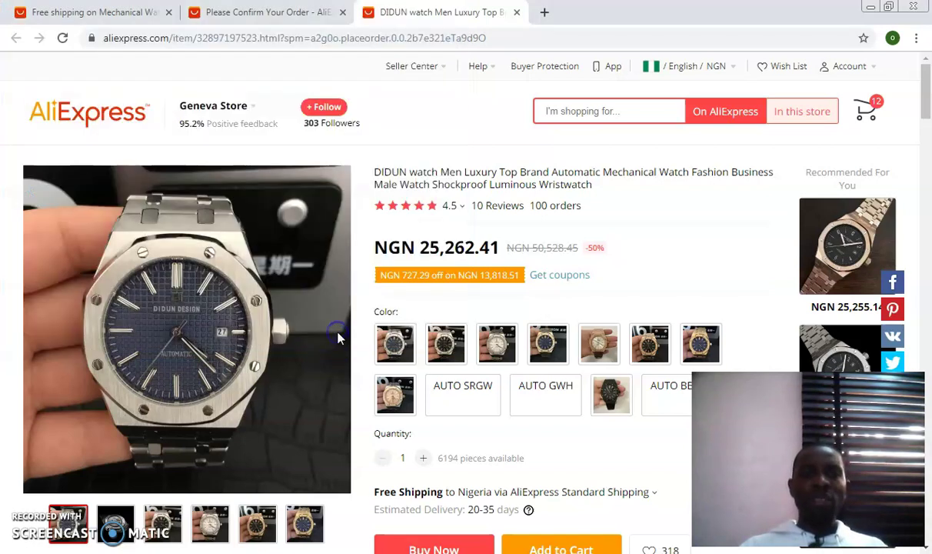
Open alibaba.com in a new browser tab
{"action": "left_click", "coordinate": [542, 14]}
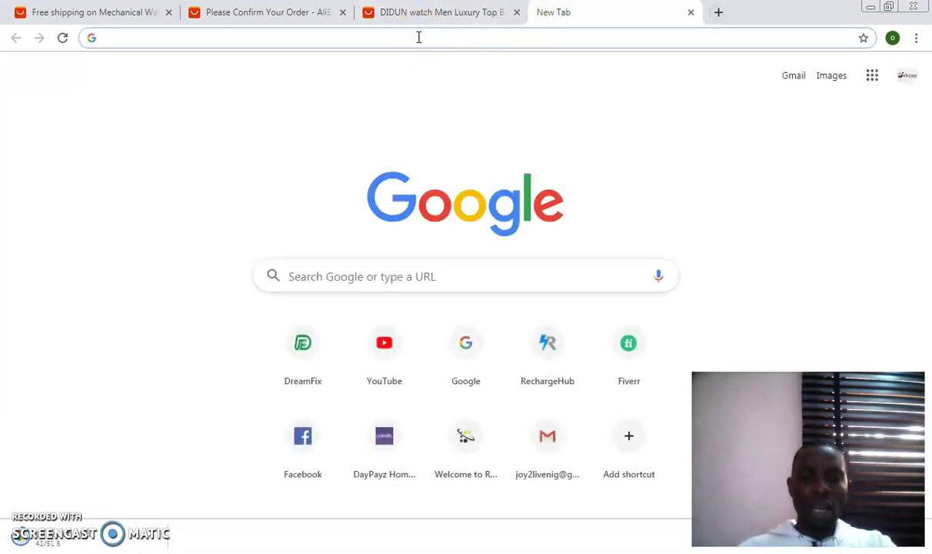
{"action": "type", "text": "aliba"}
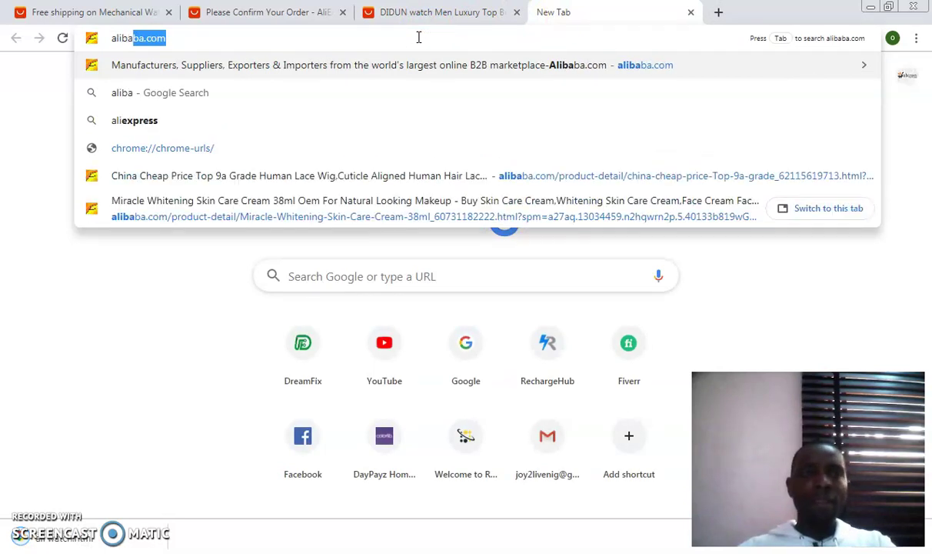
{"action": "key", "text": "Return"}
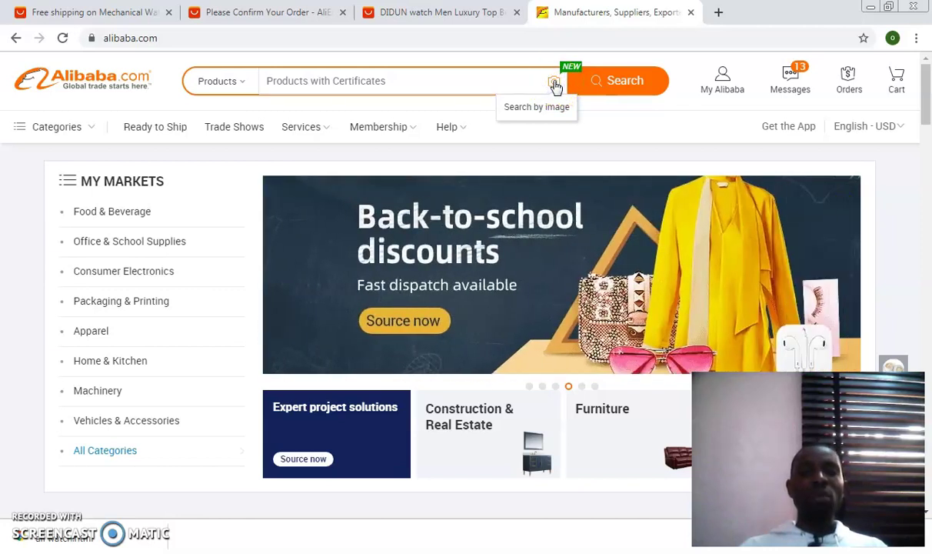
Open the search-by-image option on Alibaba to show its image upload choice
{"action": "left_click", "coordinate": [554, 83]}
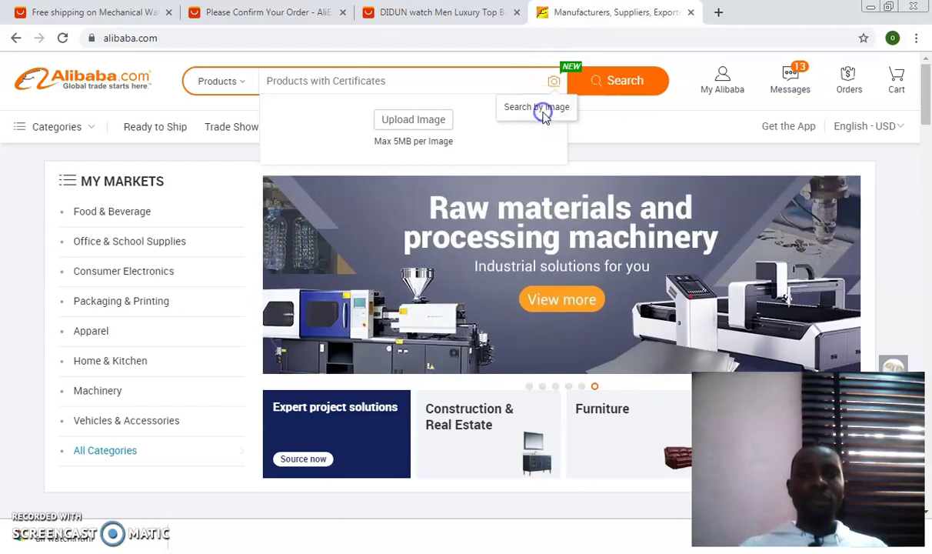
{"action": "left_click", "coordinate": [553, 85]}
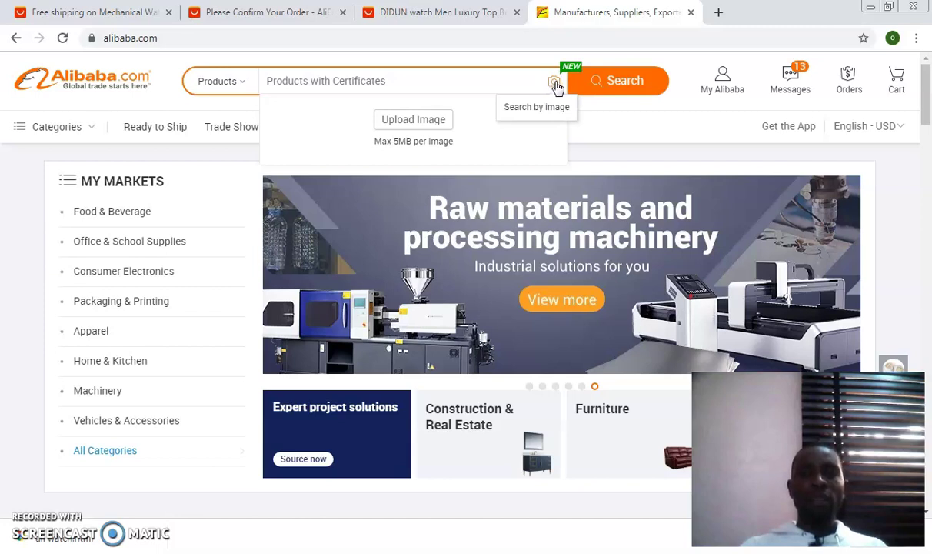
{"action": "right_click", "coordinate": [554, 85]}
{"action": "left_click", "coordinate": [555, 84]}
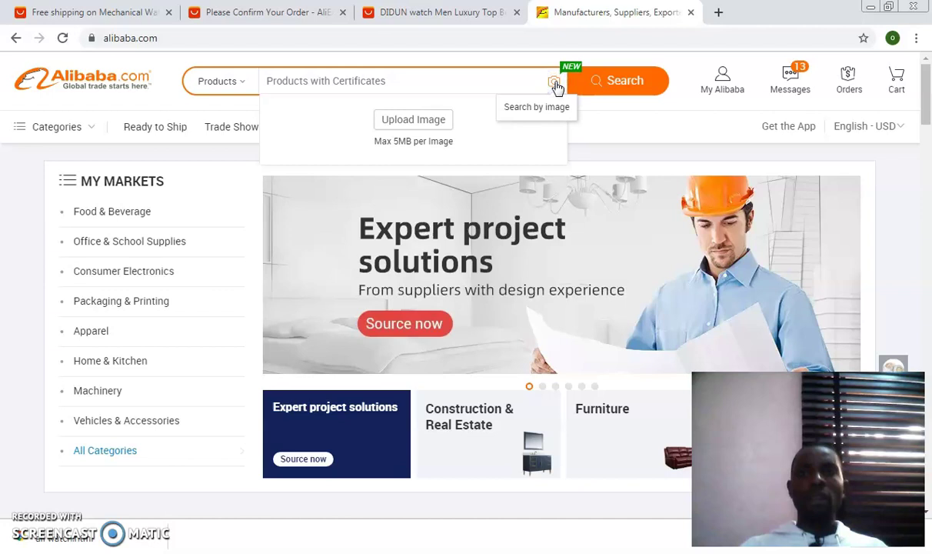
{"action": "double_click", "coordinate": [555, 84]}
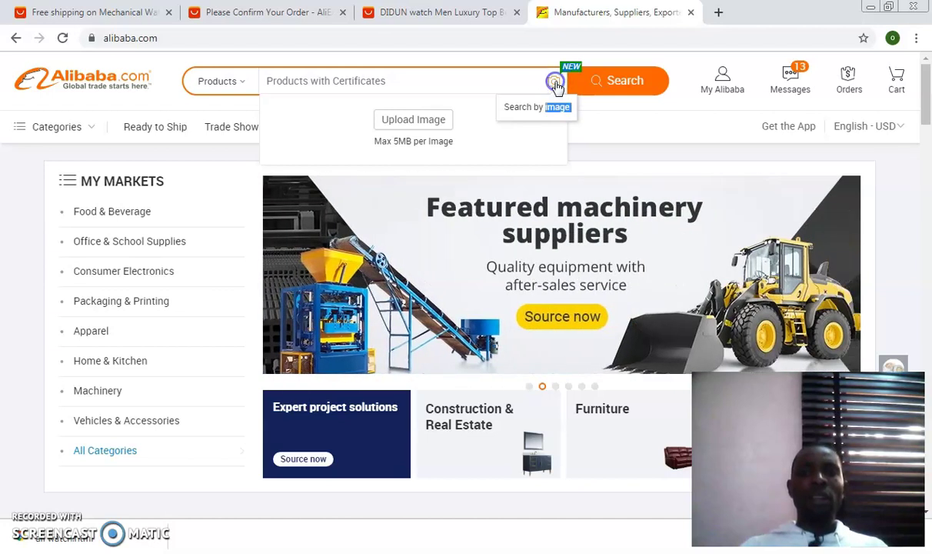
{"action": "left_click", "coordinate": [554, 85]}
{"action": "left_click", "coordinate": [554, 84]}
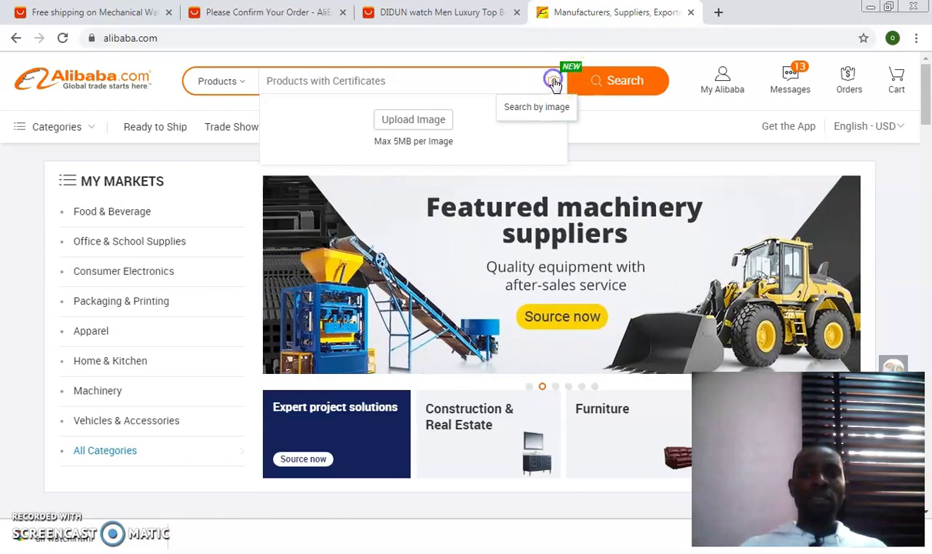
{"action": "left_click", "coordinate": [535, 108]}
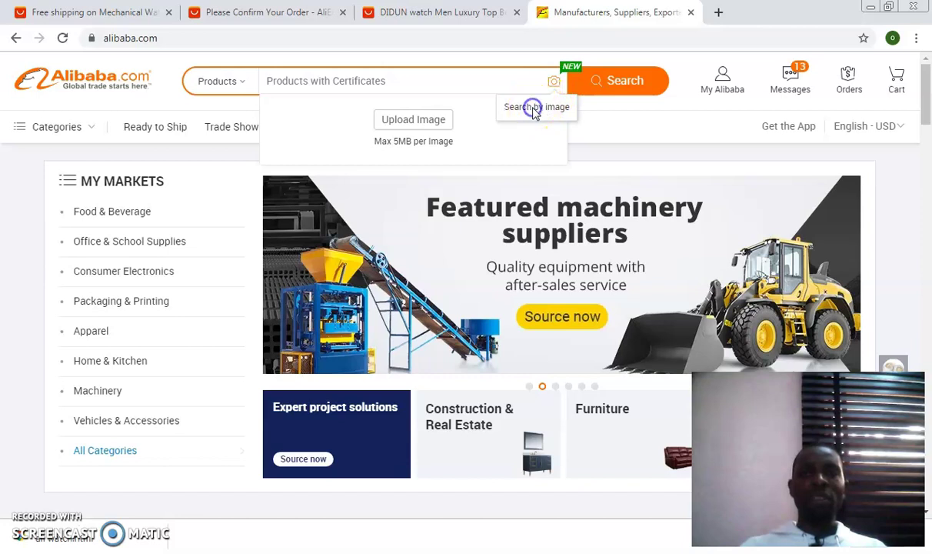
{"action": "left_click", "coordinate": [550, 110]}
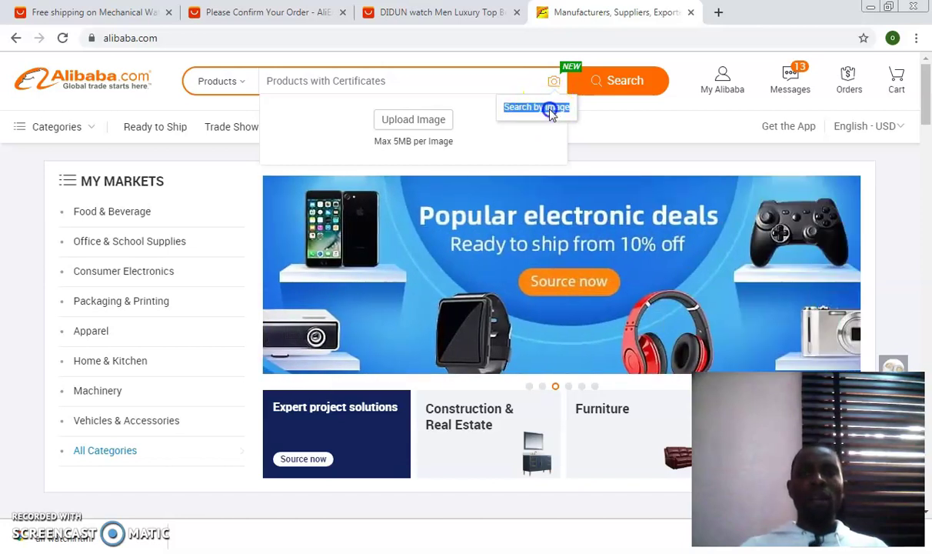
{"action": "left_click", "coordinate": [553, 83]}
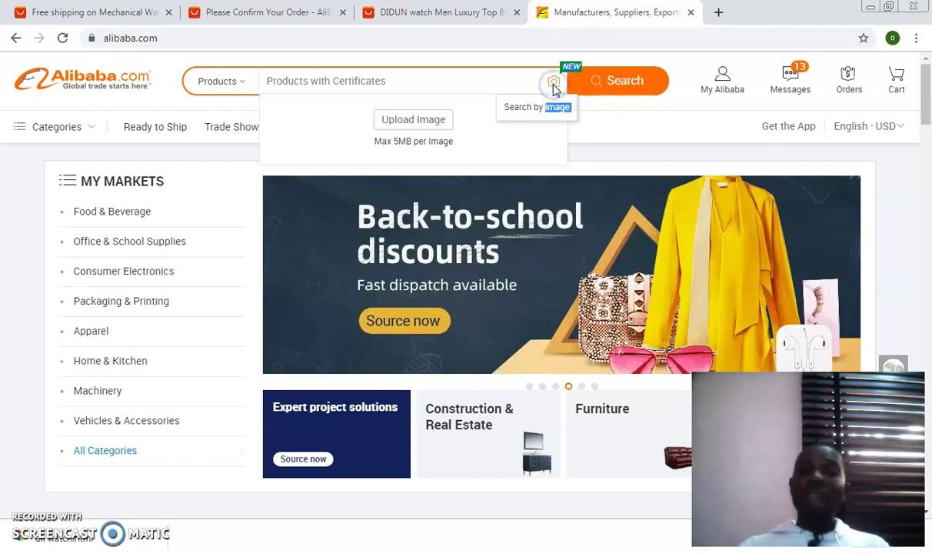
Return to the DIDUN watch's AliExpress page and look through its purchase options and the overview photos
{"action": "left_click", "coordinate": [469, 10]}
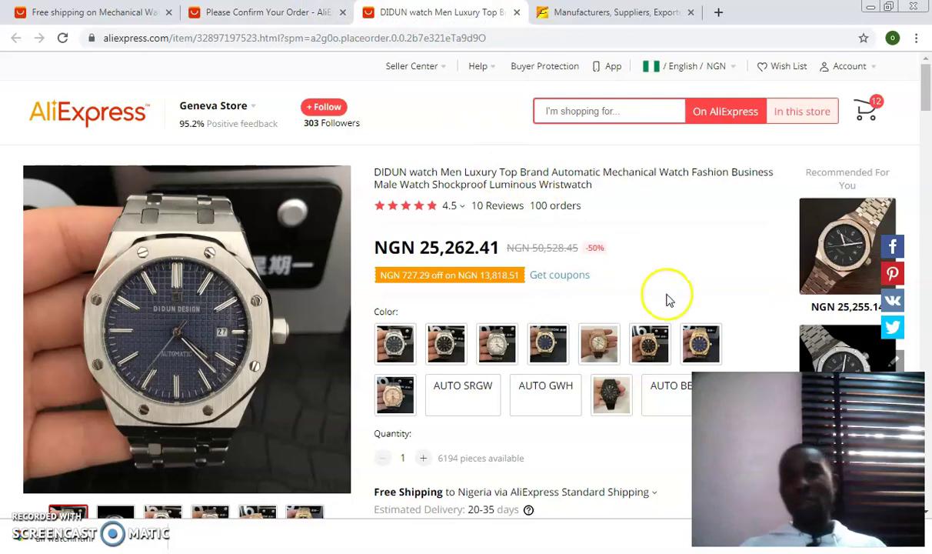
{"action": "scroll", "coordinate": [666, 297], "scroll_direction": "down", "scroll_amount": 1}
{"action": "scroll", "coordinate": [667, 300], "scroll_direction": "down", "scroll_amount": 4}
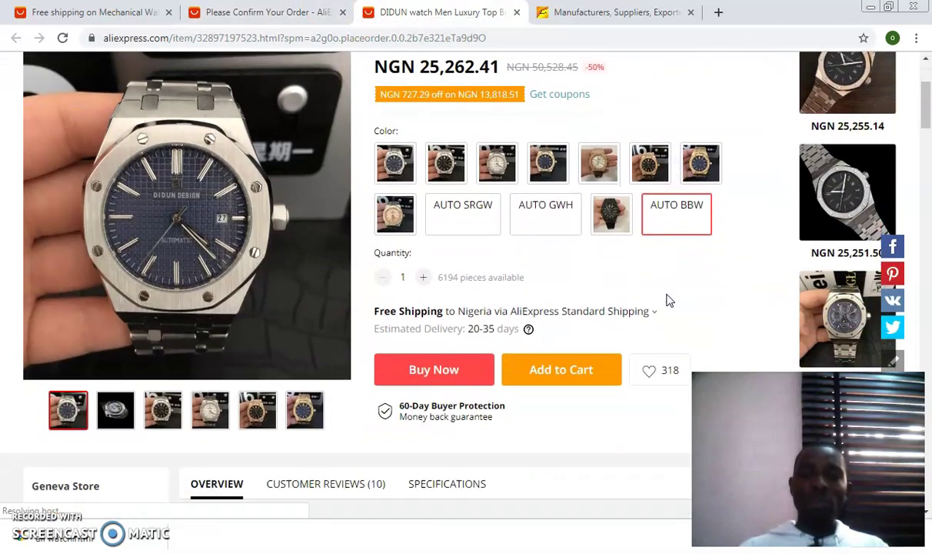
{"action": "scroll", "coordinate": [667, 301], "scroll_direction": "down", "scroll_amount": 5}
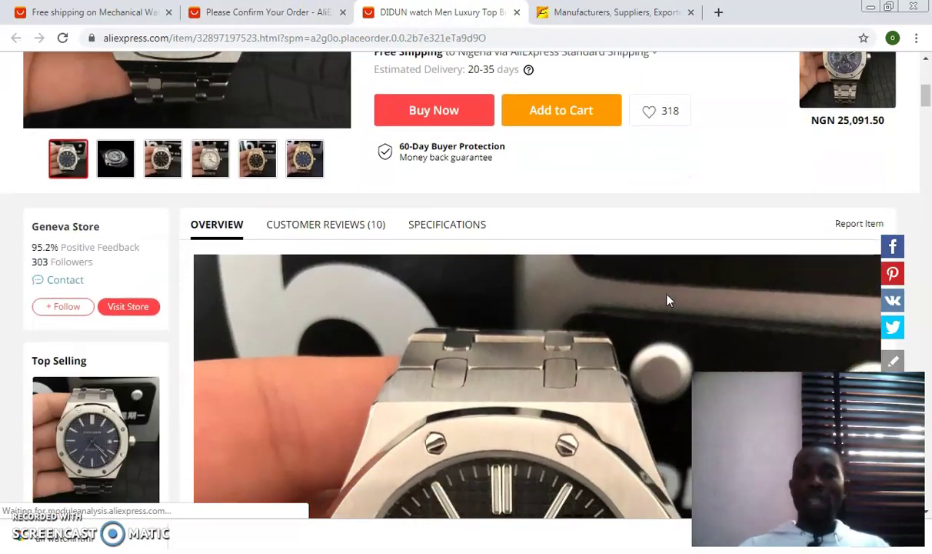
{"action": "scroll", "coordinate": [667, 301], "scroll_direction": "down", "scroll_amount": 6}
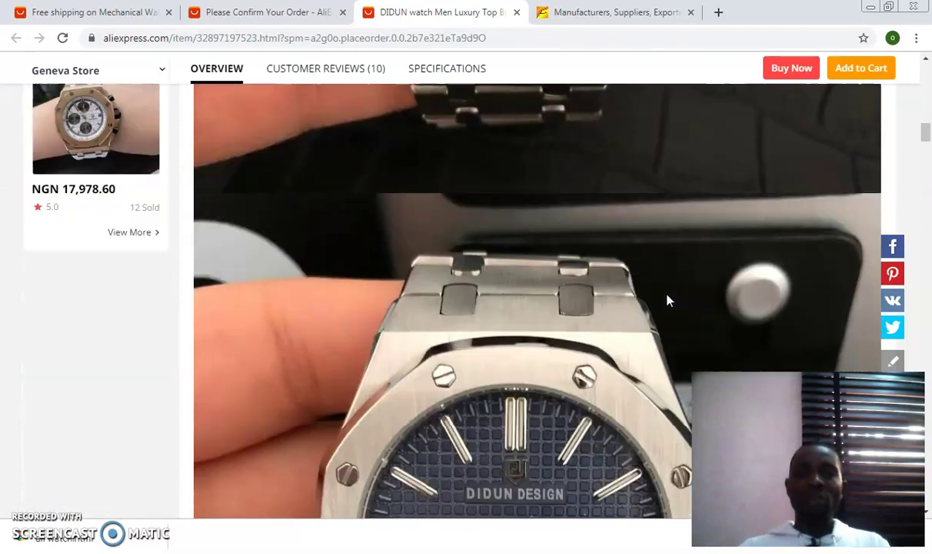
{"action": "scroll", "coordinate": [668, 301], "scroll_direction": "down", "scroll_amount": 5}
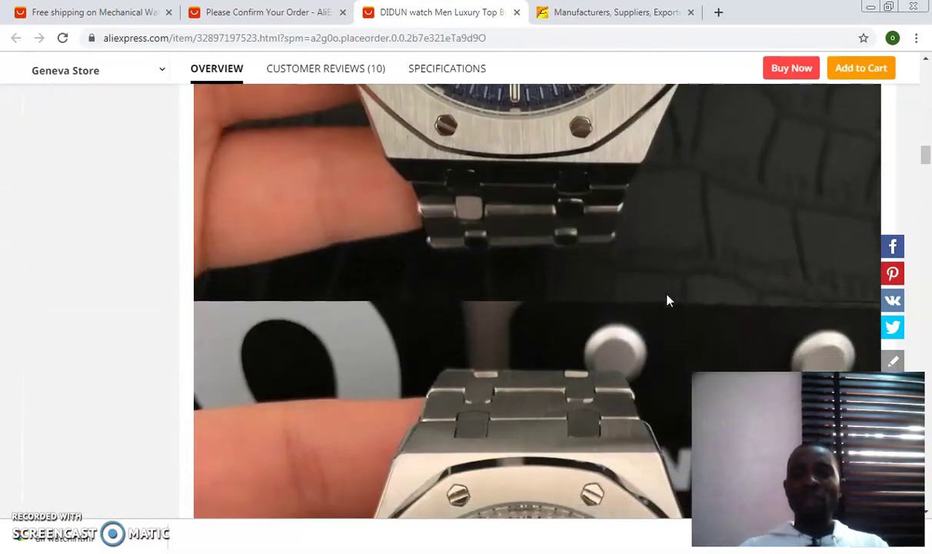
{"action": "scroll", "coordinate": [667, 300], "scroll_direction": "down", "scroll_amount": 6}
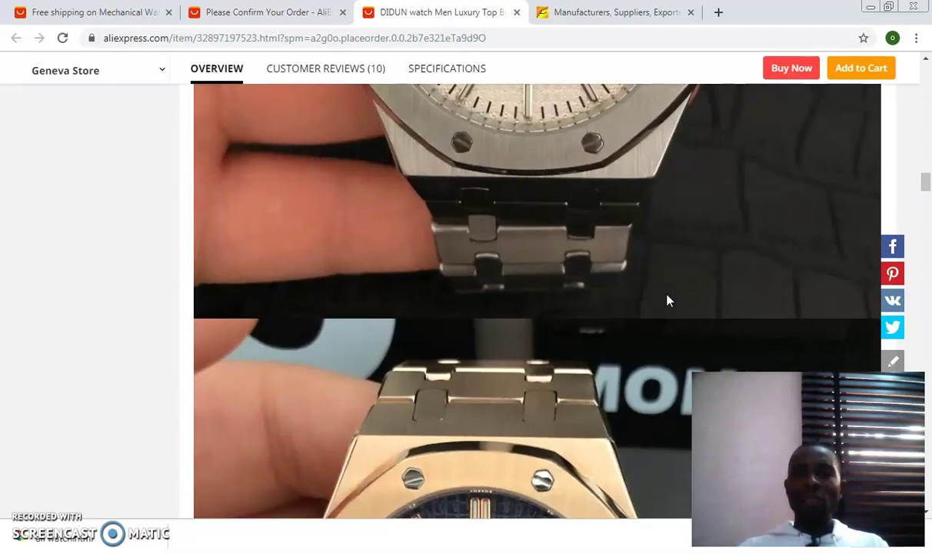